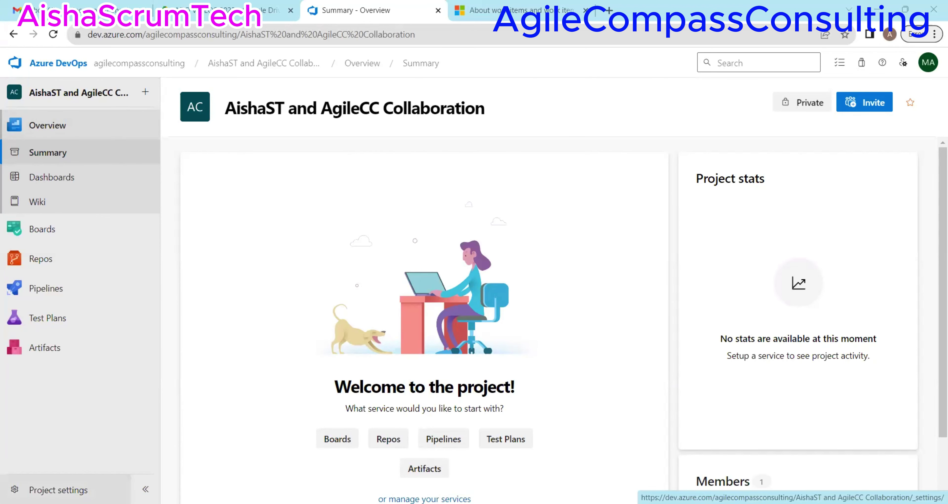
Step: Start a new team in the project settings and name it Team A
left_click(58, 490)
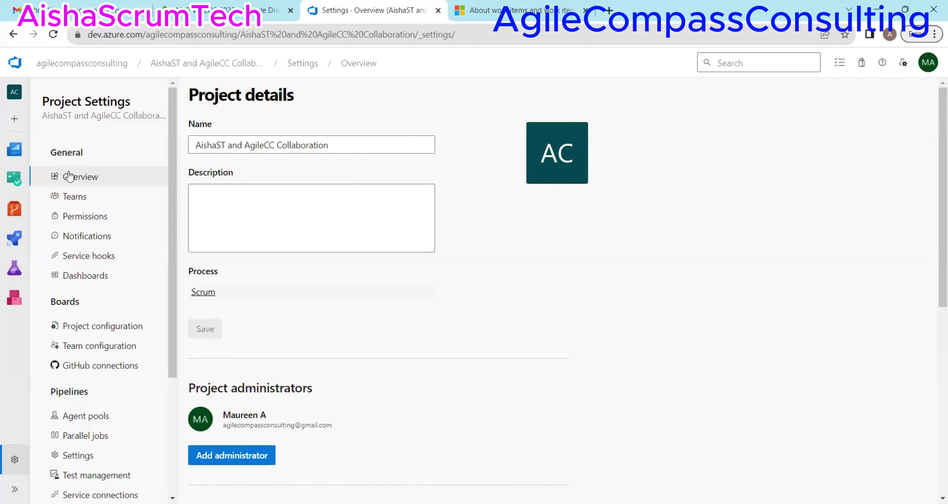
left_click(72, 199)
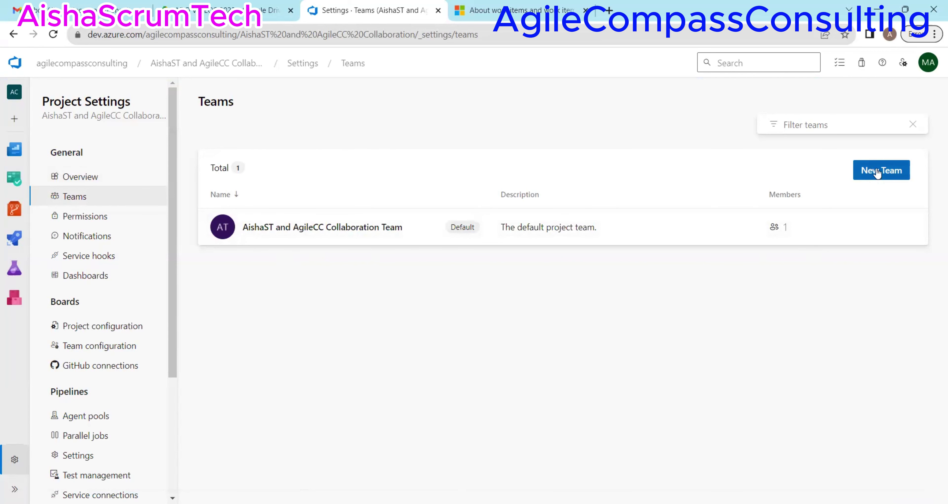
left_click(877, 172)
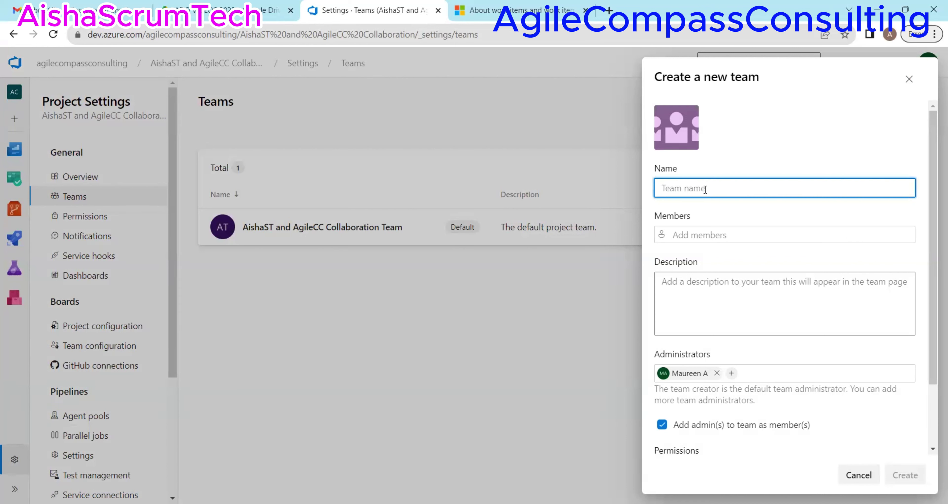
type("Te")
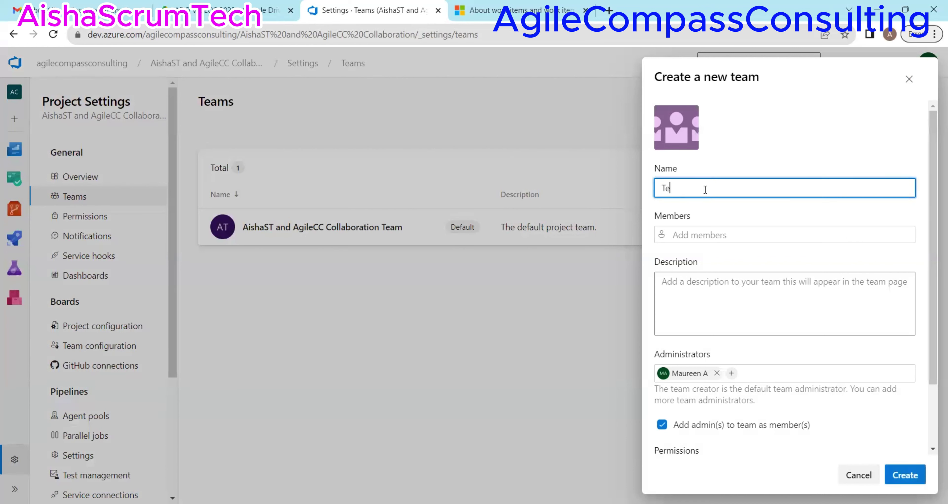
type("am A")
Step: Add the existing admin user as a member and create the team with the default administrator, permissions and area path options
left_click(702, 235)
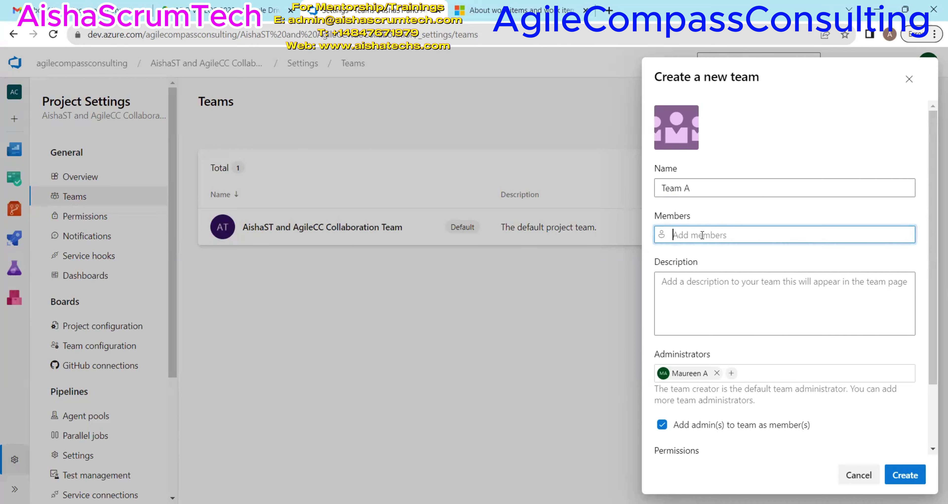
type("ad")
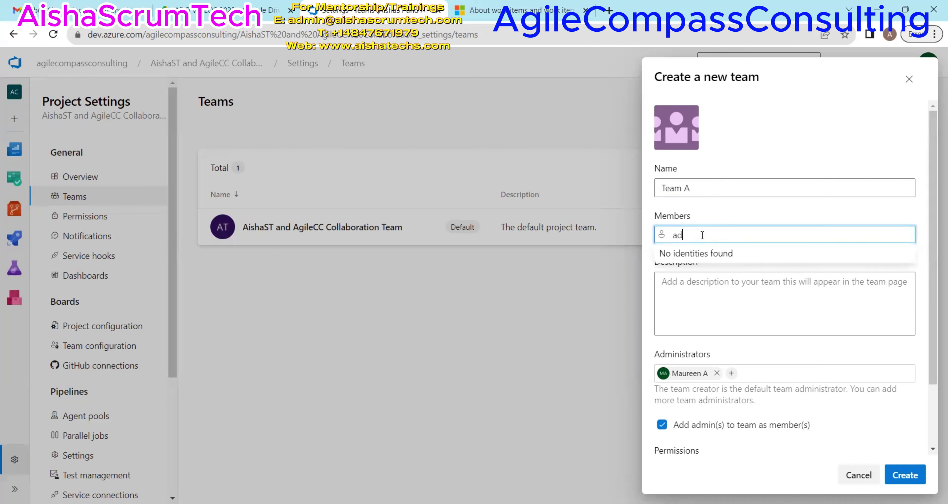
type("min")
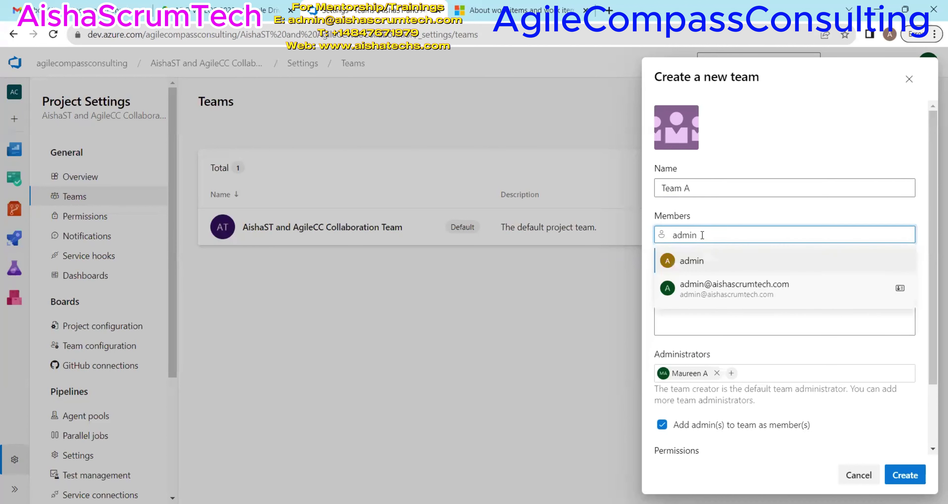
left_click(743, 292)
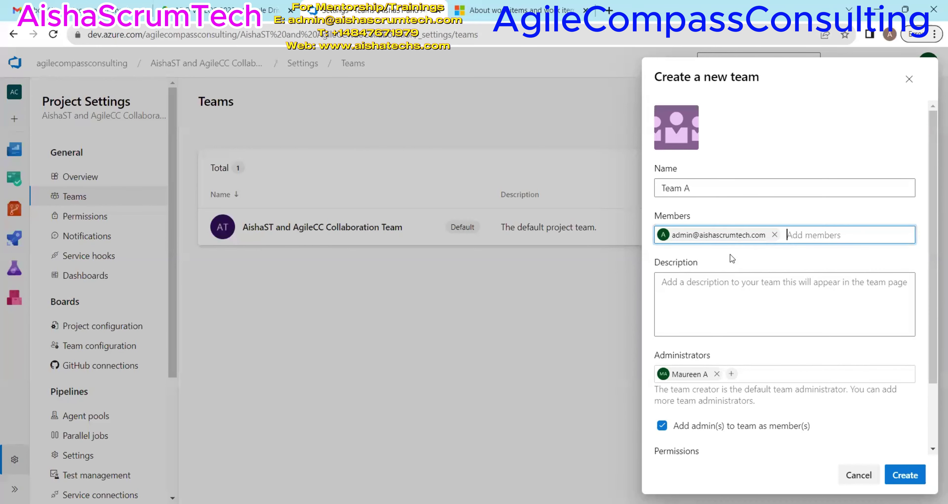
left_click(694, 303)
left_click_drag(934, 243, 935, 345)
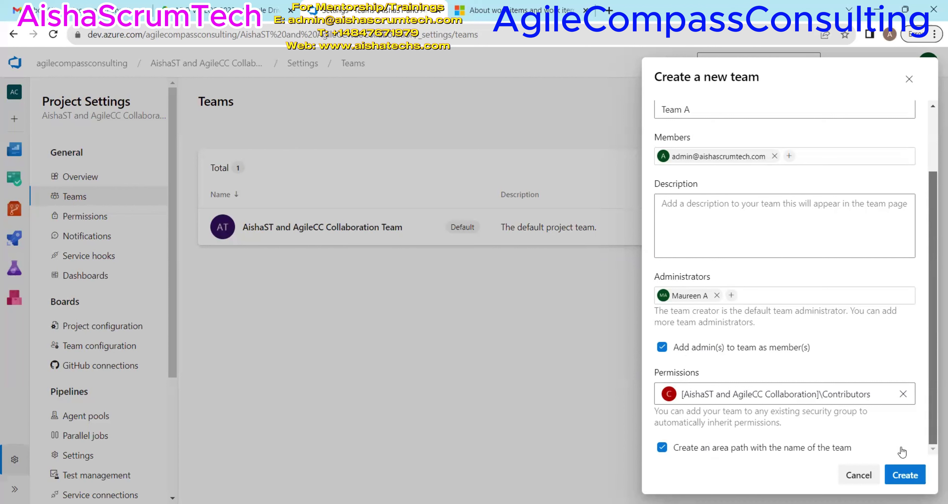
left_click(903, 475)
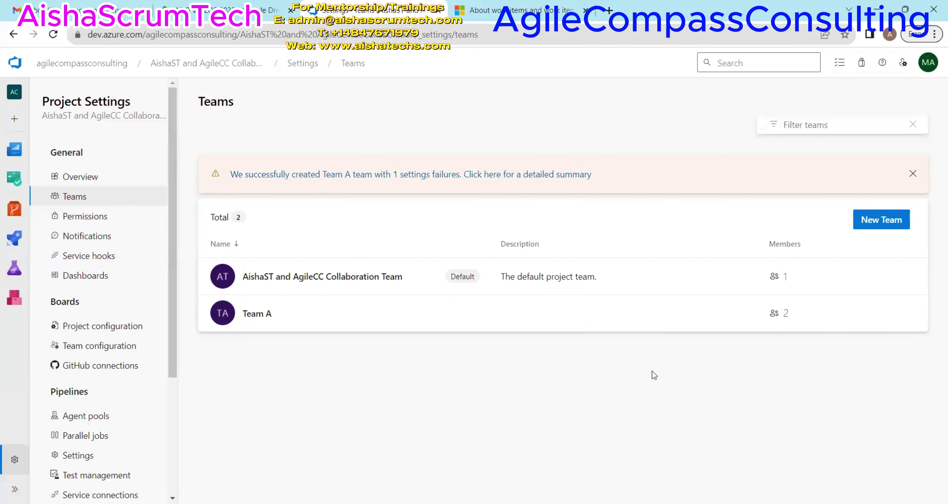
Step: Examine Team A's member list and its options for inviting and removing members, leaving the membership as it is
left_click(257, 314)
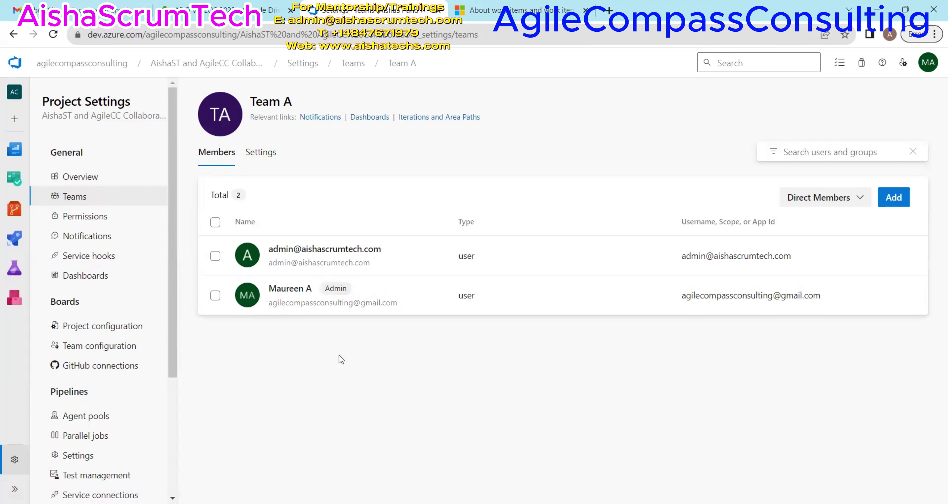
left_click(894, 197)
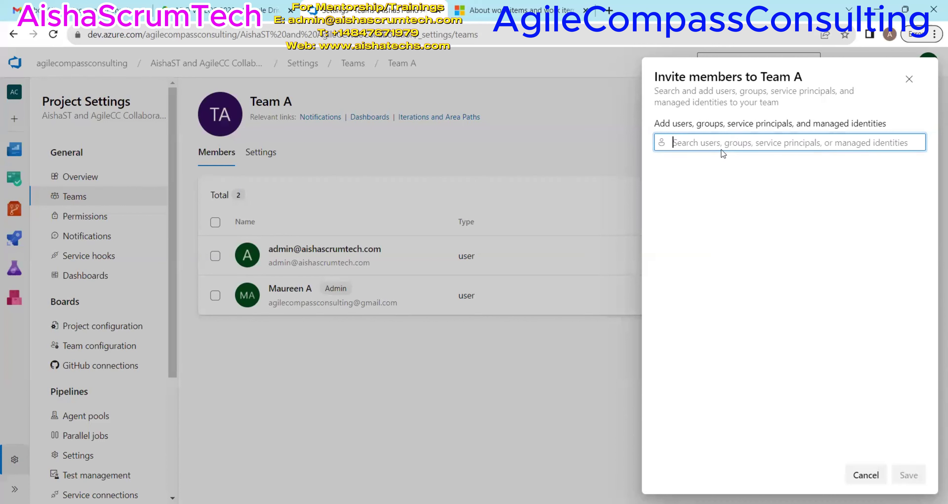
left_click(908, 80)
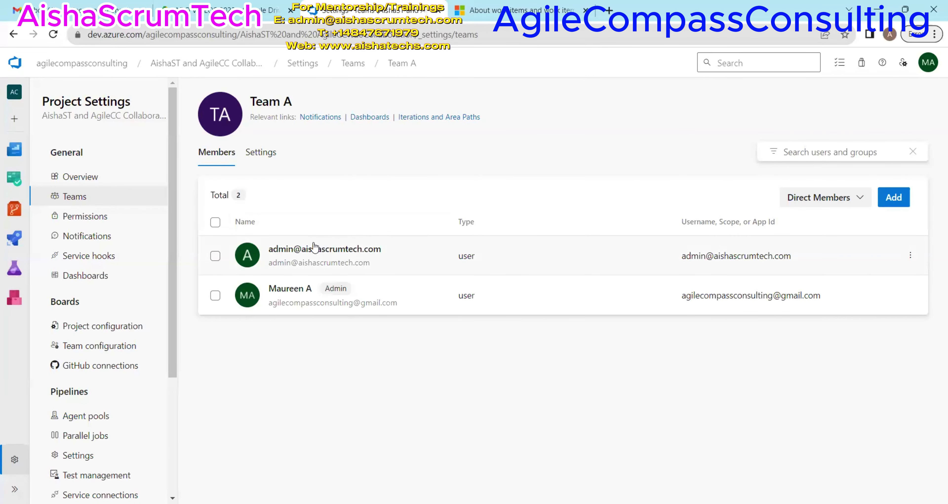
left_click(215, 258)
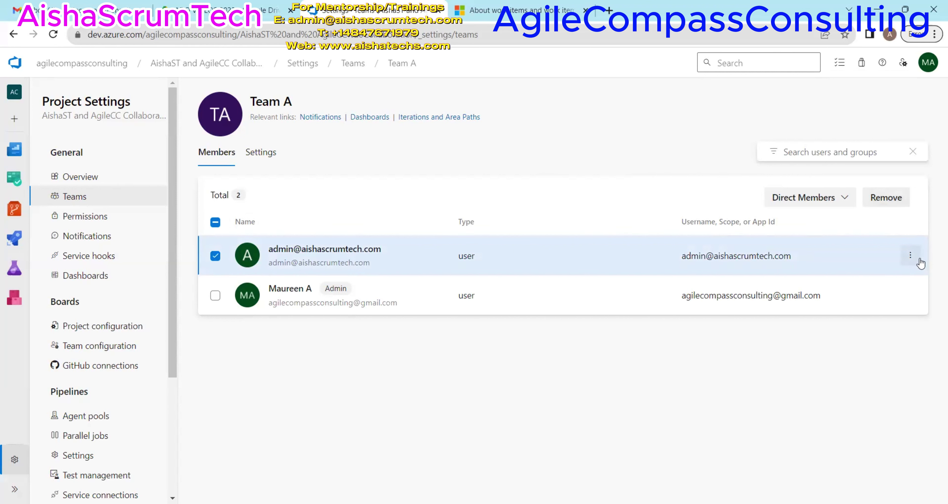
left_click(914, 258)
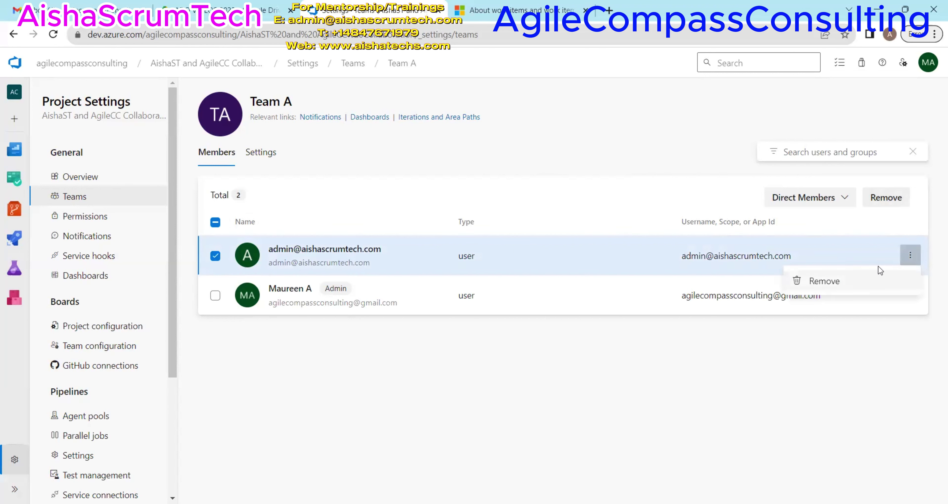
left_click(911, 257)
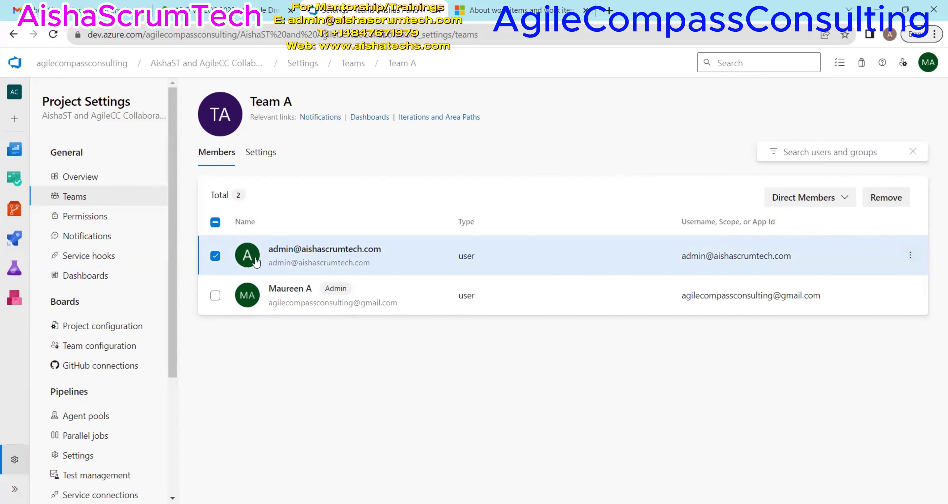
left_click(215, 257)
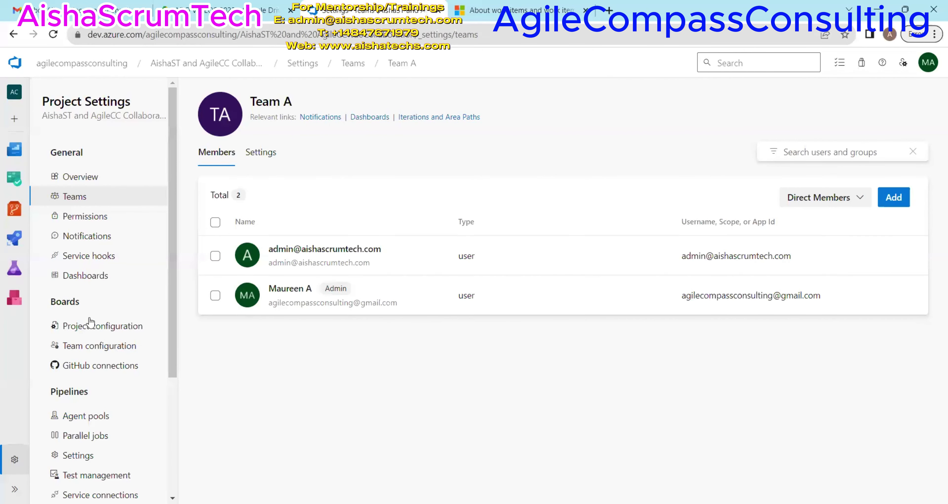
Step: Set Sprint 1 in the project configuration to start on 10/4/2023 and end on 10/17/2023, and save it
left_click(100, 330)
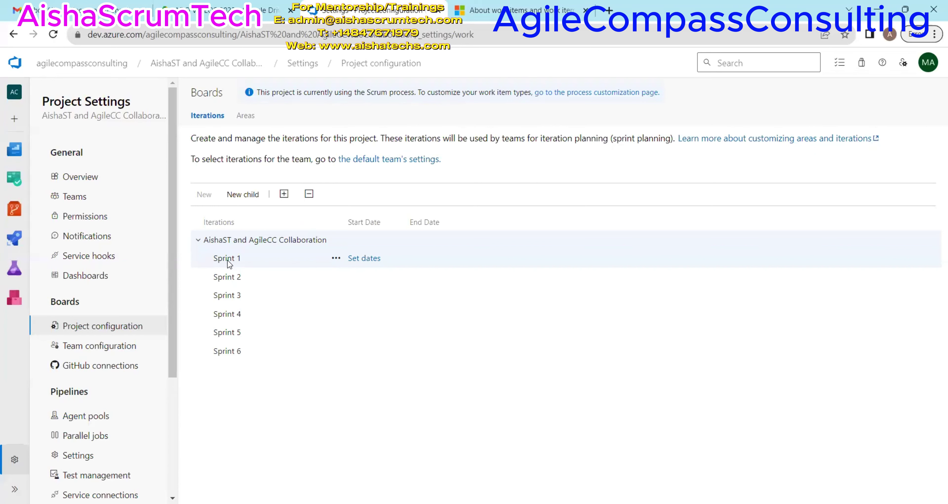
left_click(336, 258)
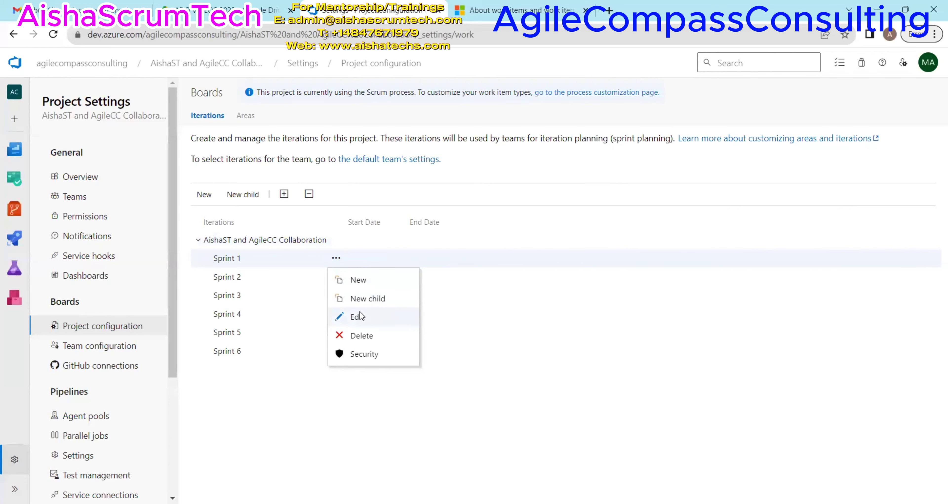
left_click(359, 317)
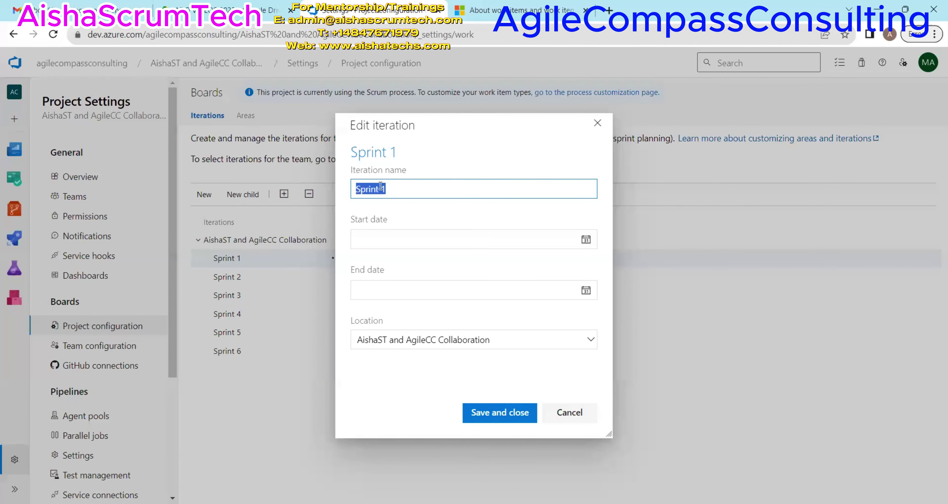
left_click(395, 191)
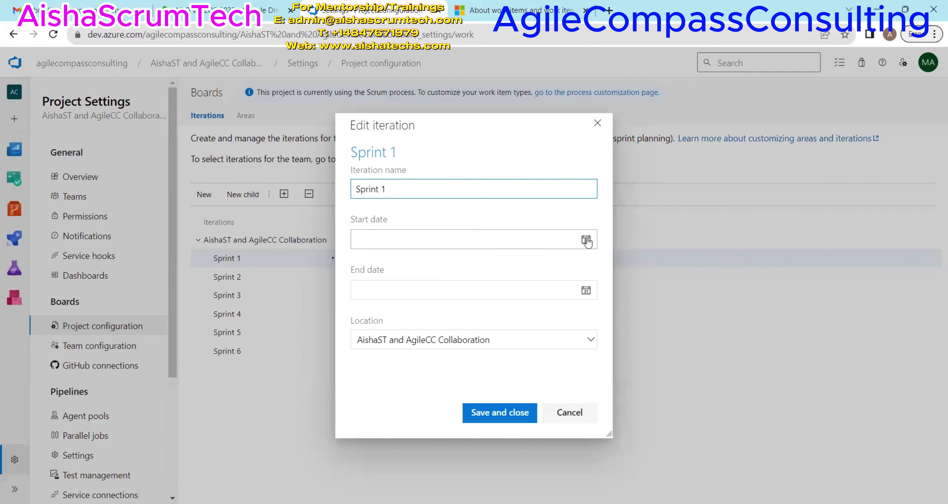
left_click(586, 239)
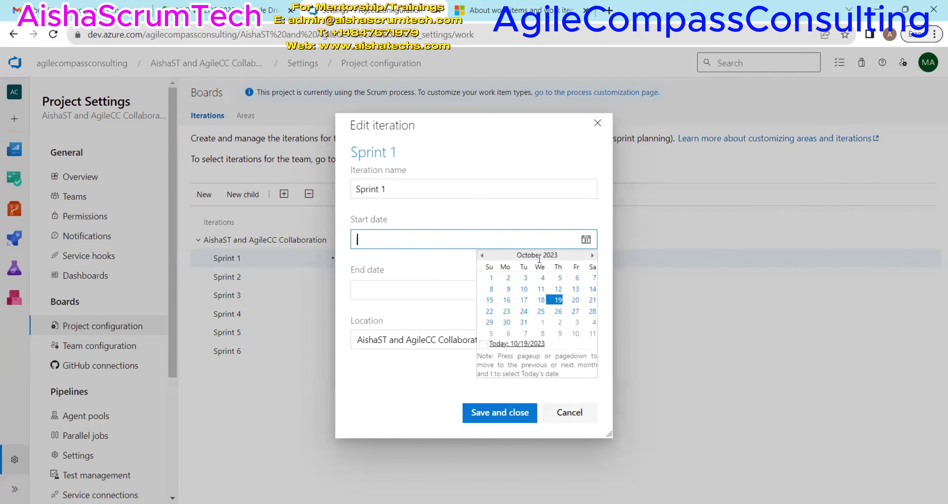
left_click(544, 278)
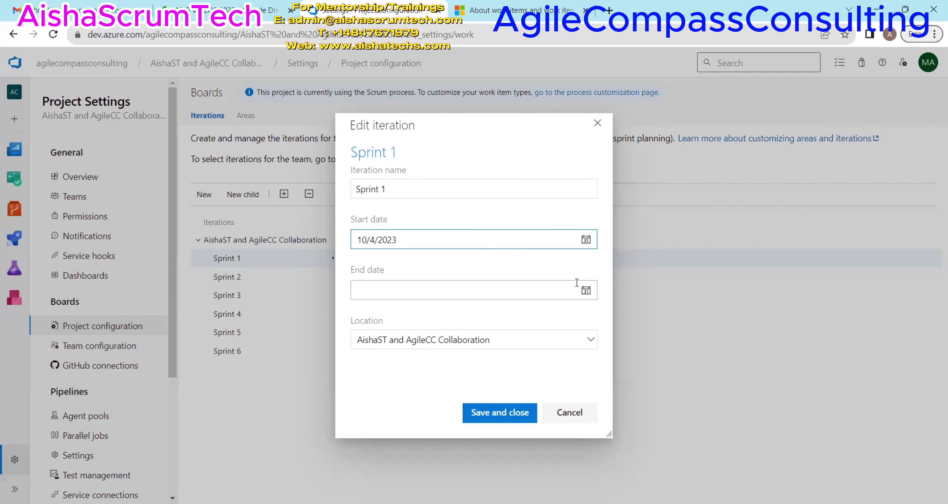
left_click(586, 291)
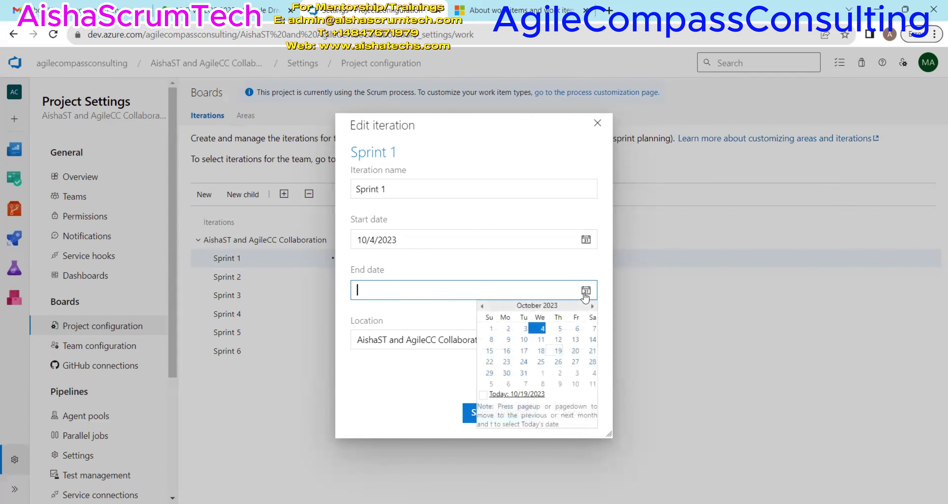
left_click(523, 350)
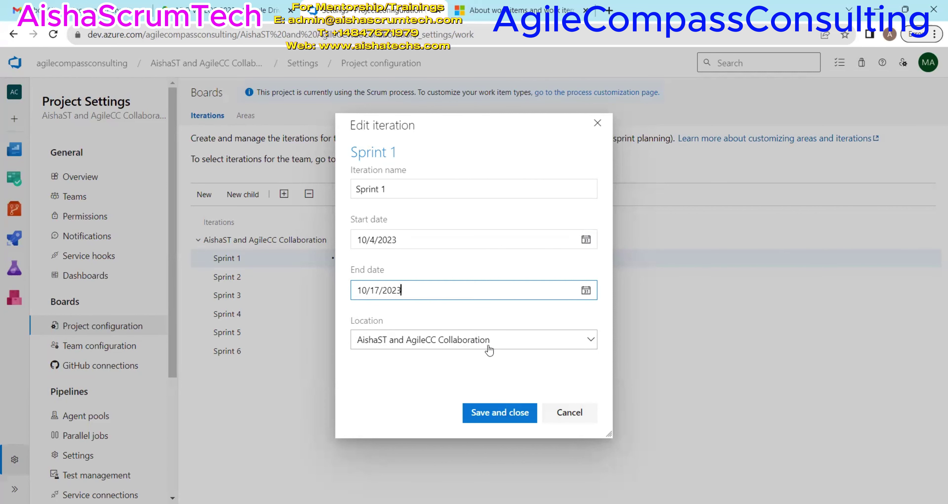
left_click(504, 413)
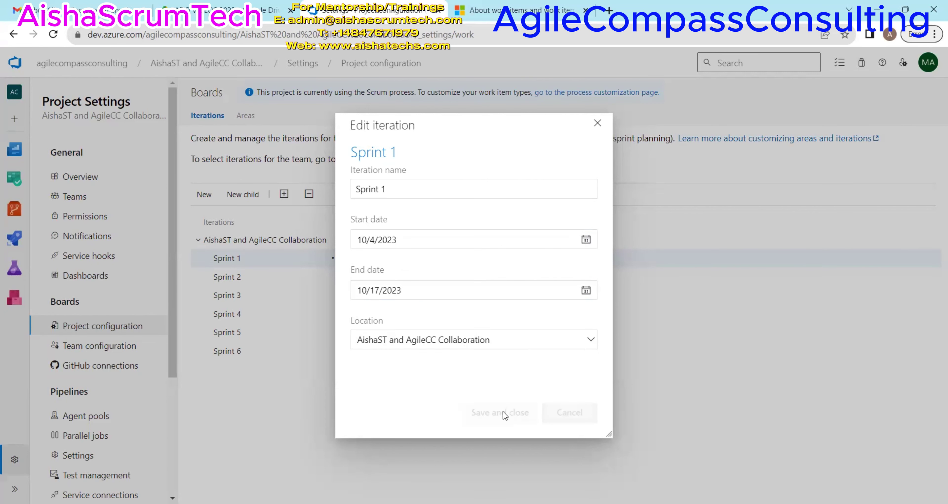
Step: Set Sprint 2 to start on 10/18/2023 and end on 10/31/2023, and save the iteration
mouse_move(221, 278)
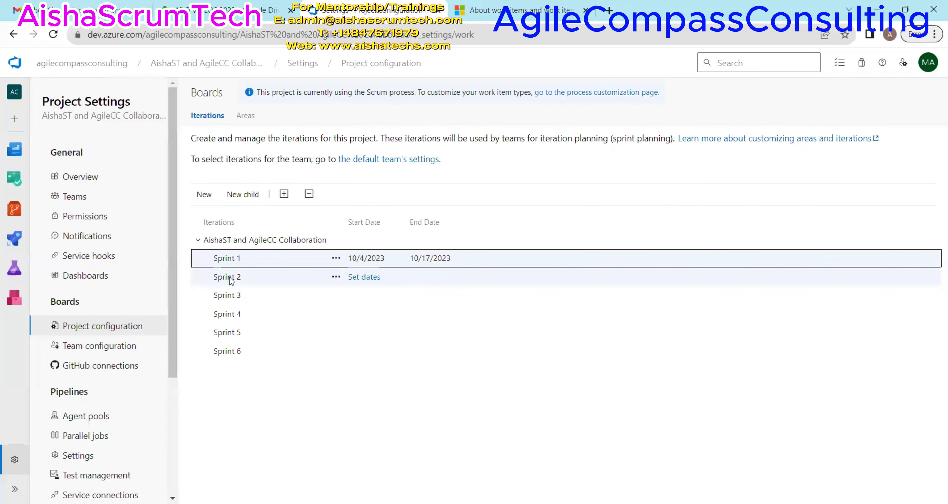
left_click(360, 278)
left_click(436, 234)
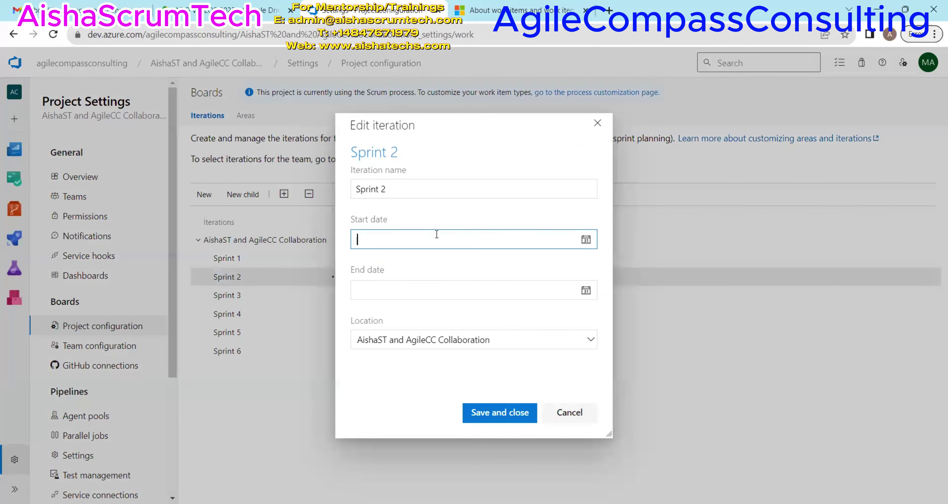
left_click(585, 240)
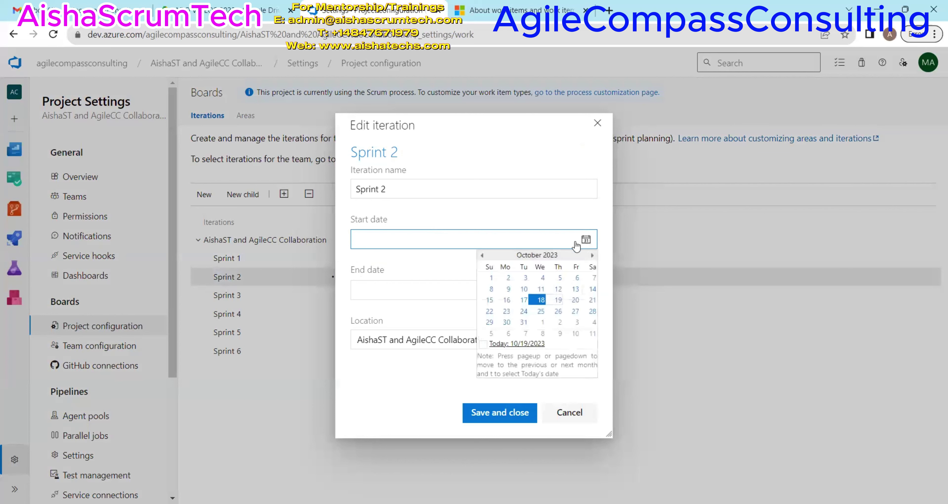
left_click(541, 300)
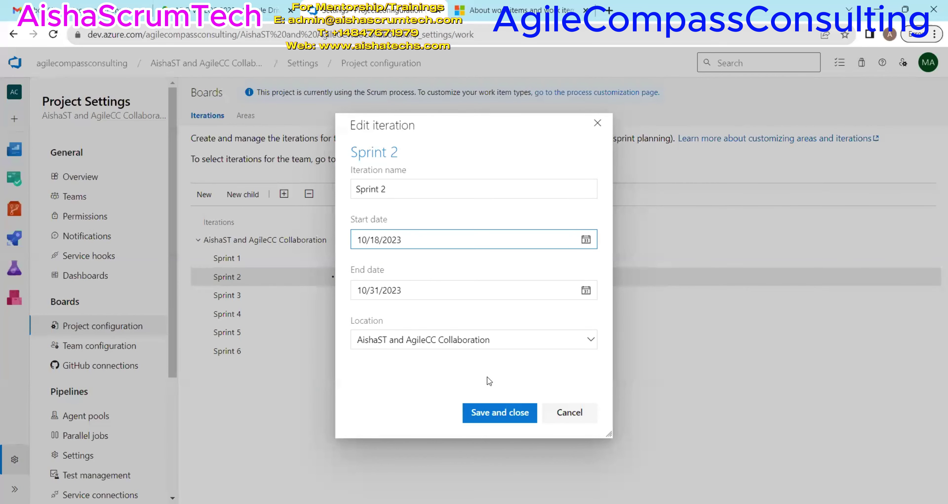
left_click(499, 412)
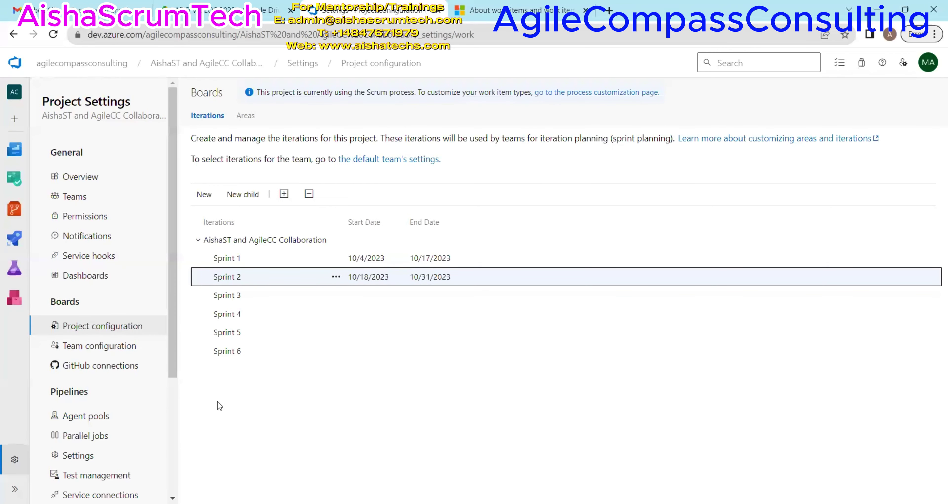
Step: Check the default team's iterations against the project iterations and return to the project summary
left_click(96, 348)
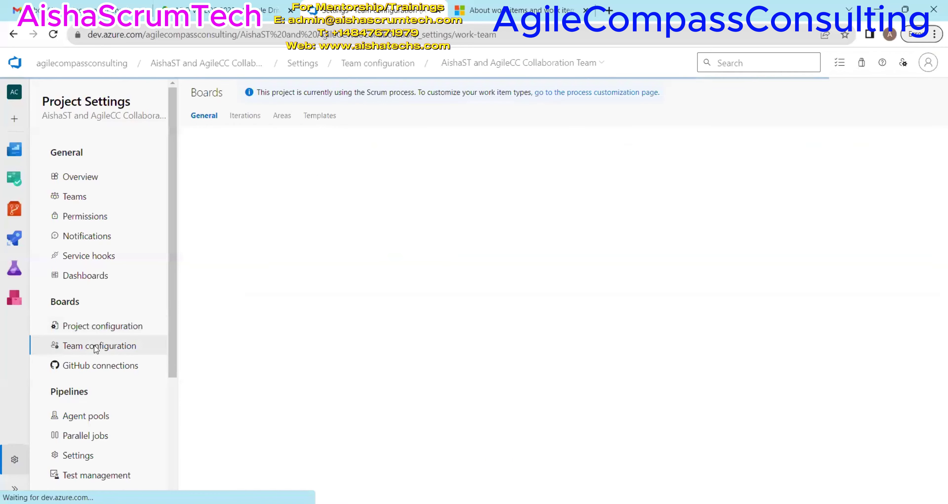
left_click(246, 116)
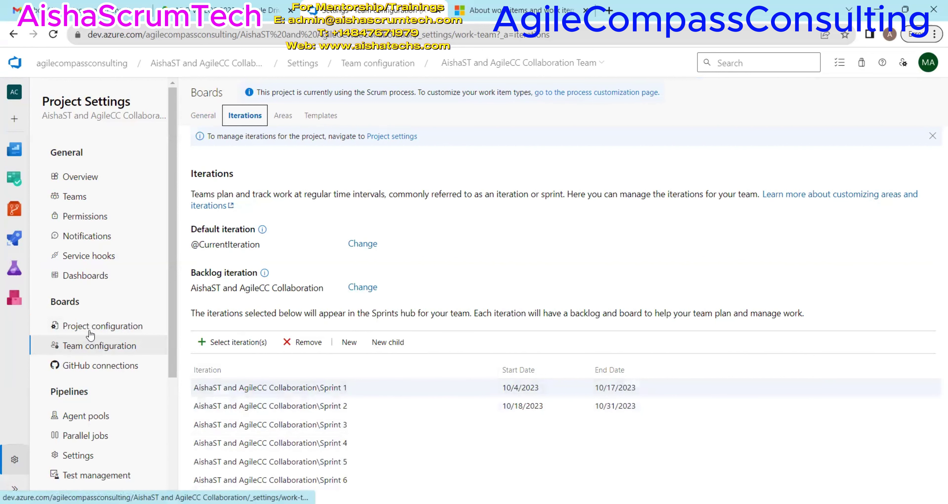
left_click(97, 328)
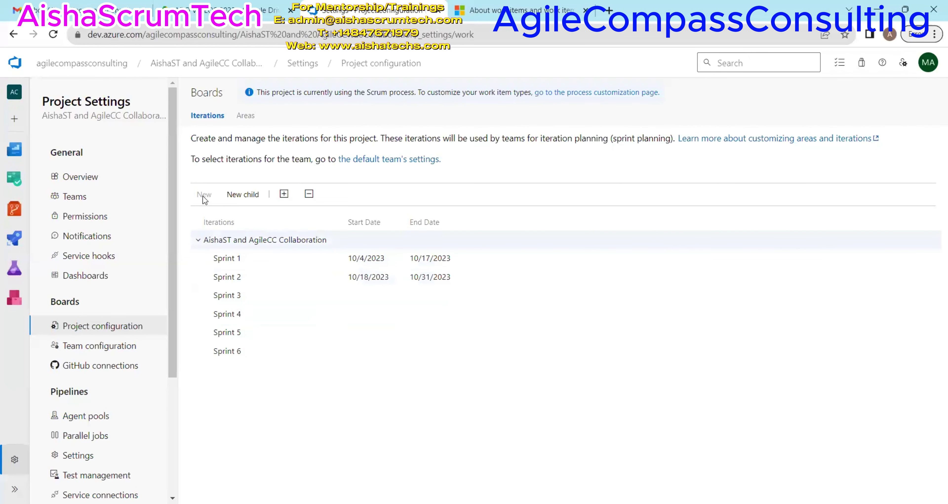
left_click(217, 126)
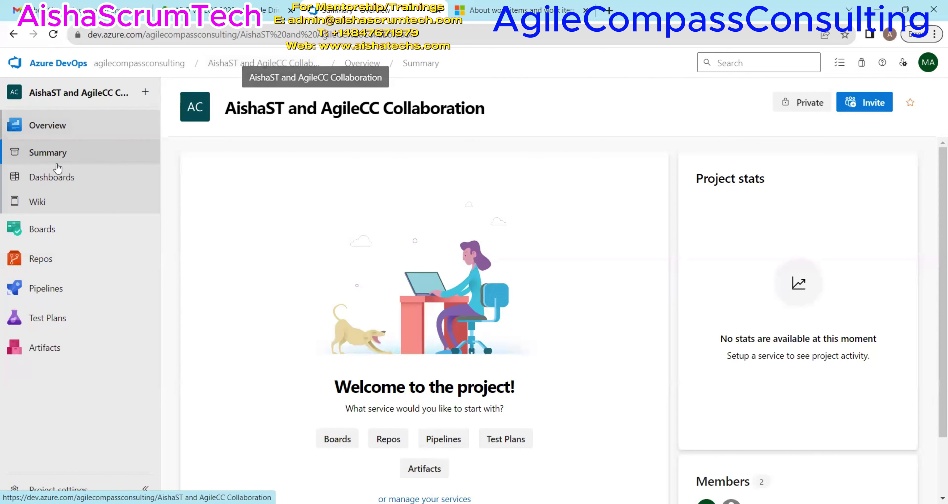
Step: Start a new Epic work item in the project's boards and title it "Epic 1"
left_click(41, 232)
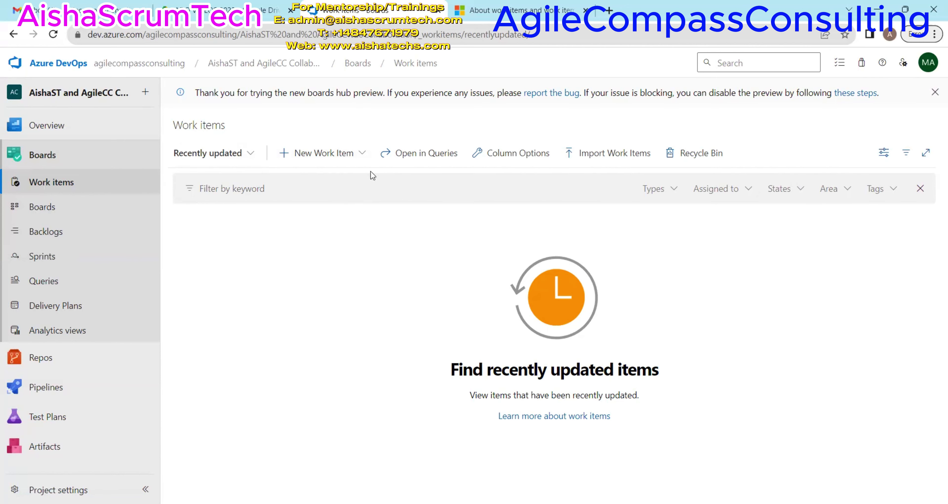
left_click(362, 154)
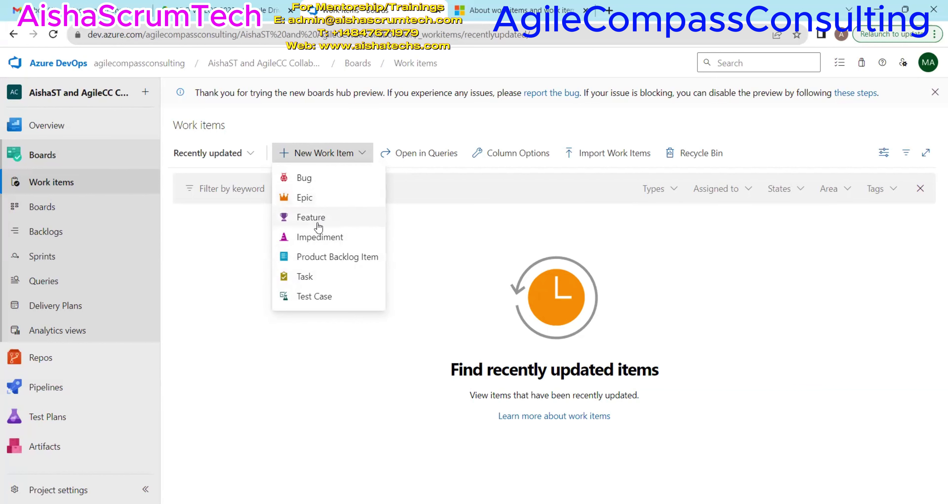
left_click(314, 203)
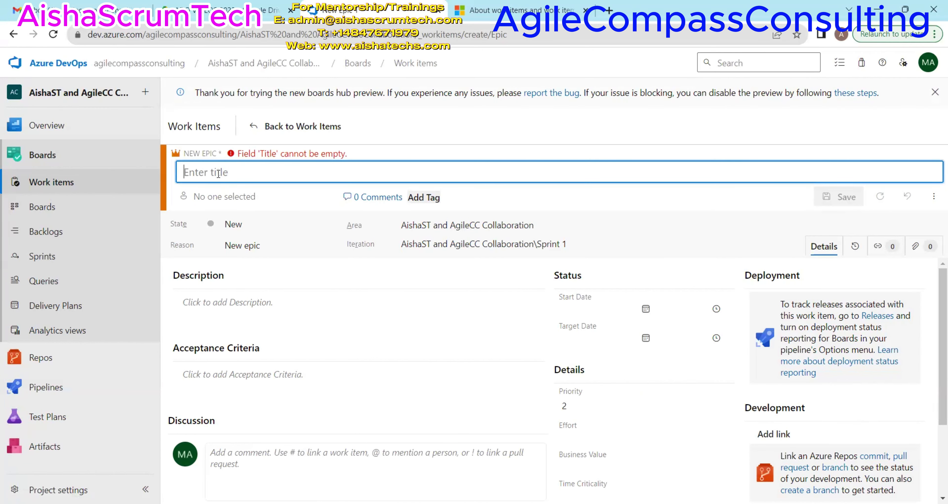
type("Epic 1")
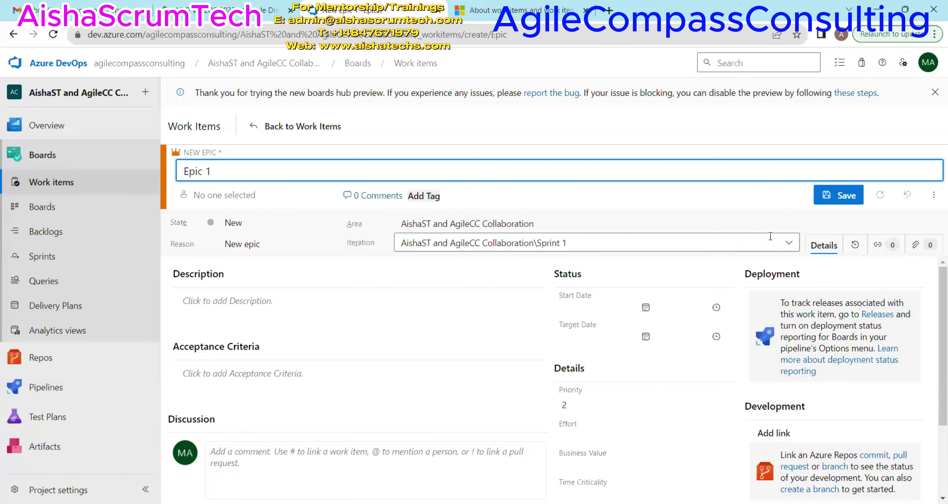
Step: Examine the new epic's iteration, description, acceptance criteria, discussion, priority and effort fields and its tag suggestions
left_click(789, 245)
left_click(790, 245)
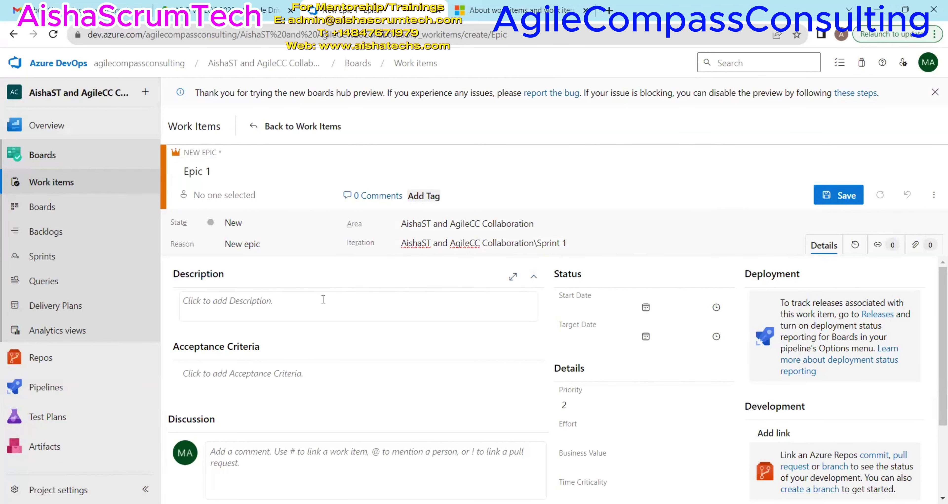
left_click(303, 300)
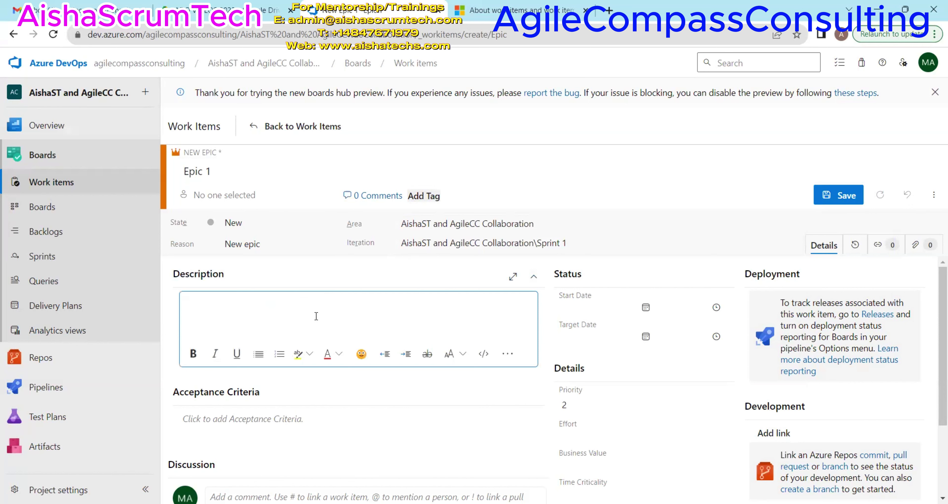
left_click(255, 430)
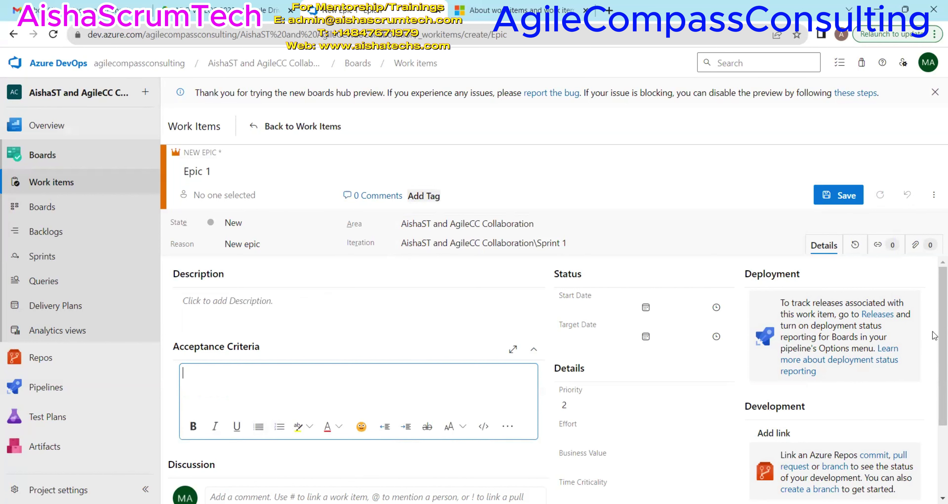
scroll(934, 336, "down", 2)
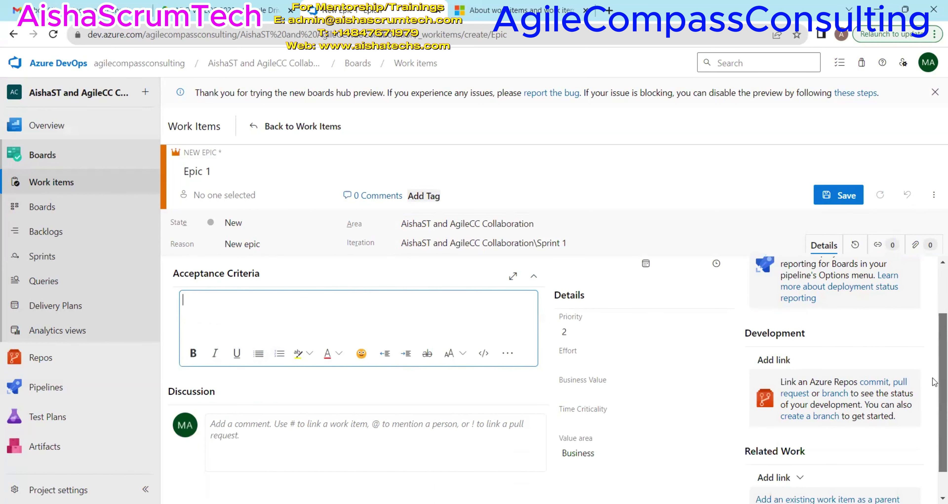
left_click(417, 445)
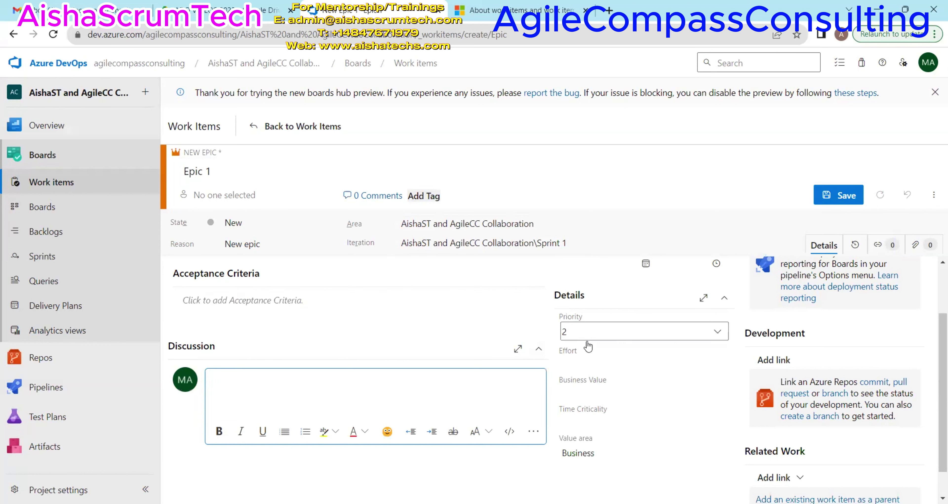
left_click(596, 333)
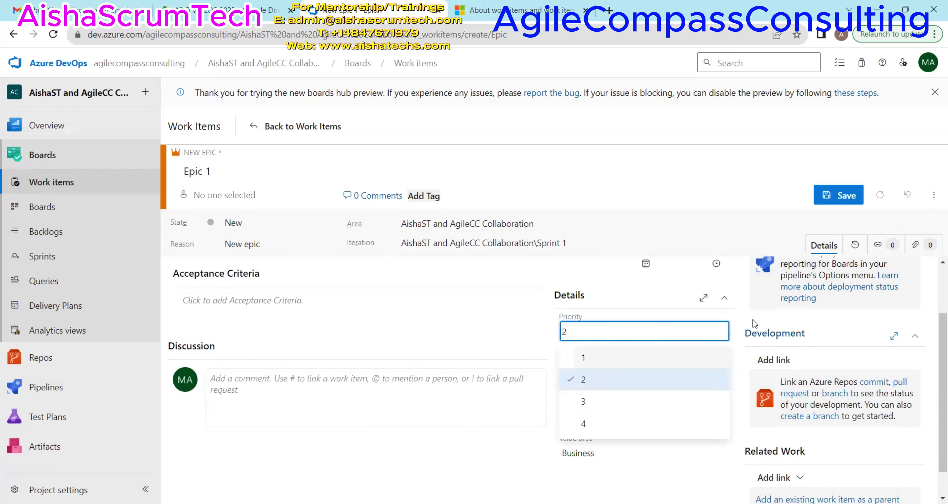
left_click(733, 315)
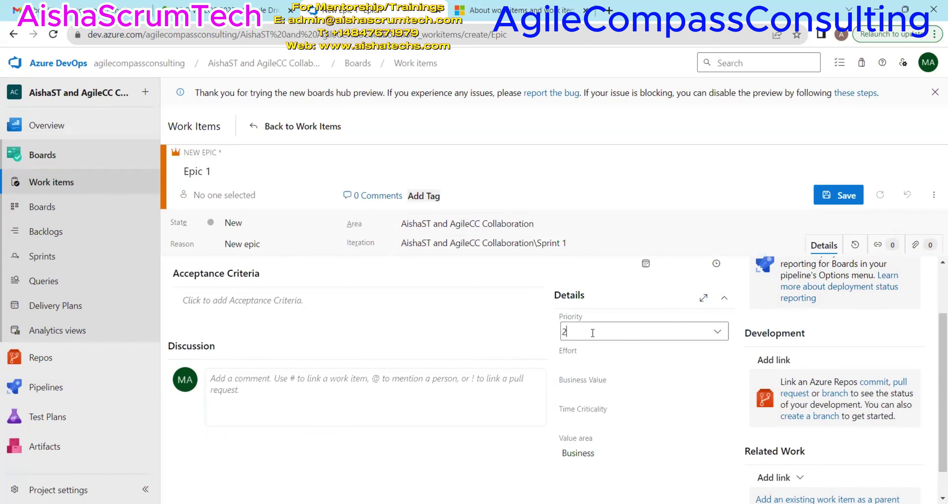
left_click(580, 360)
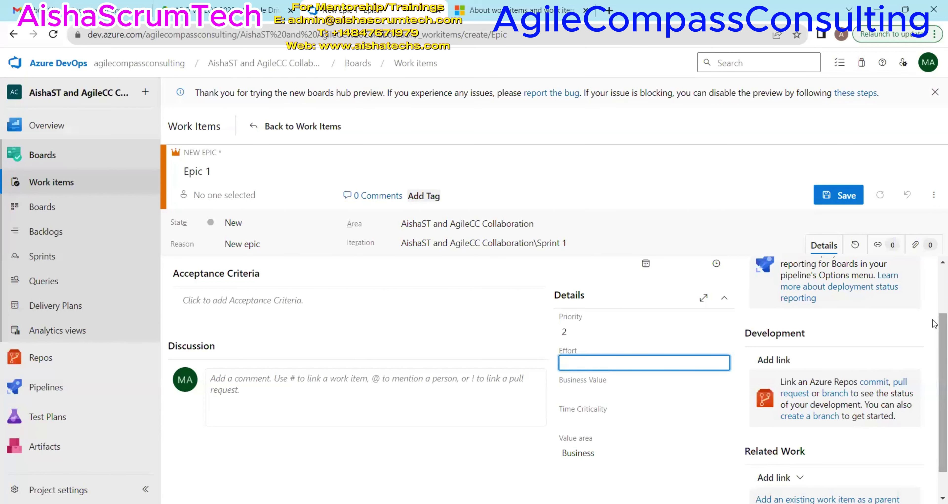
scroll(936, 317, "up", 3)
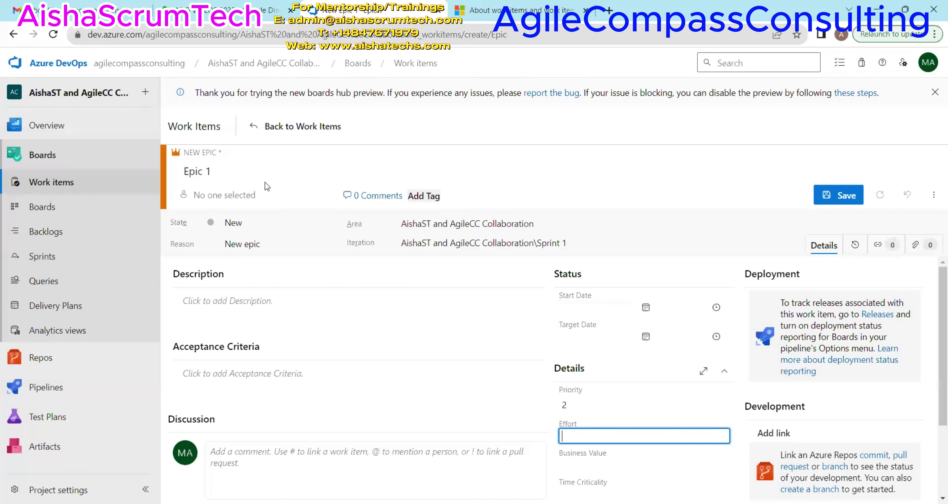
left_click(429, 197)
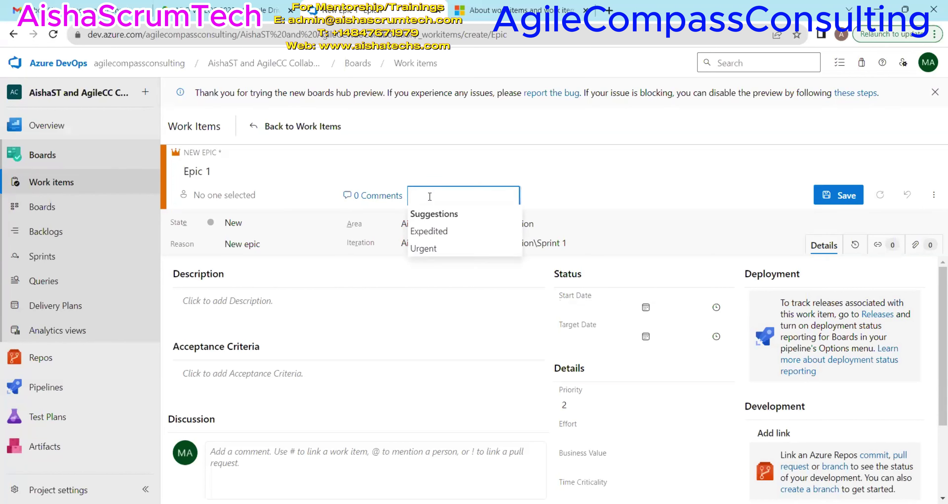
left_click(571, 197)
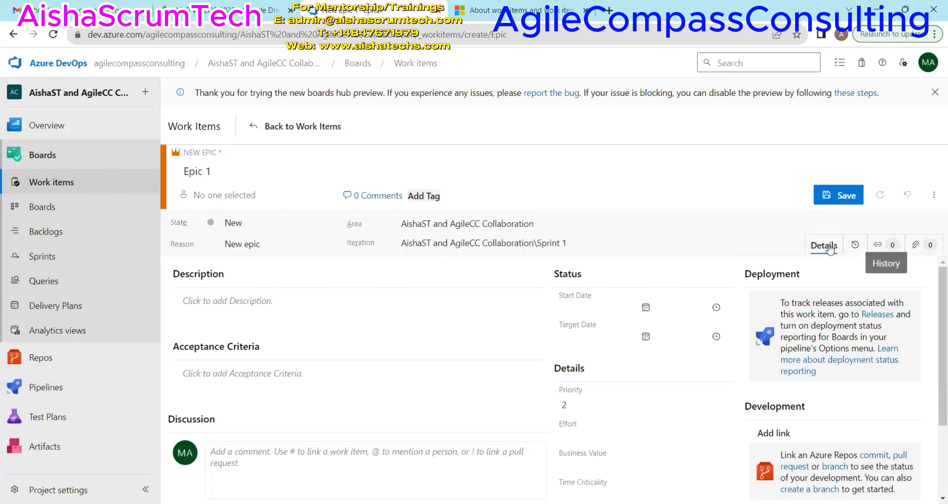
Step: Review the epic's history, links and attachments, and save the epic
left_click(855, 245)
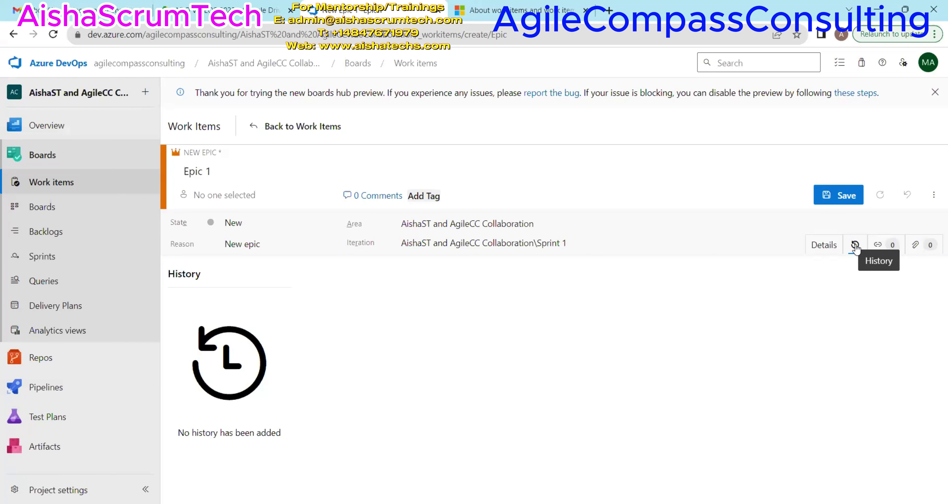
left_click(881, 245)
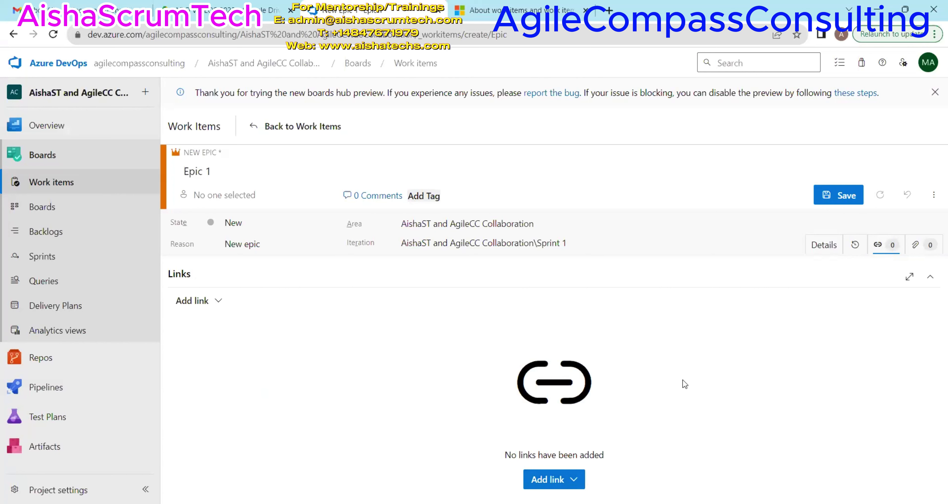
left_click(916, 245)
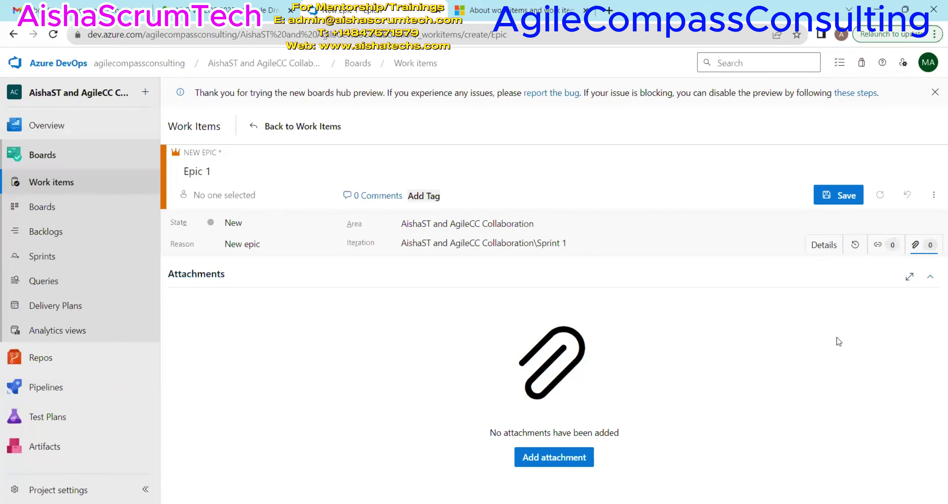
left_click(841, 196)
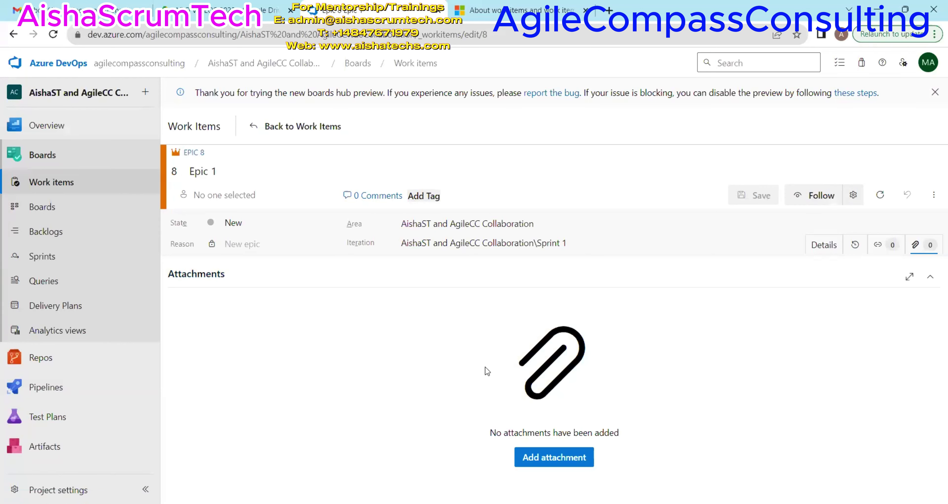
Step: Start a new Product Backlog Item from the work items list and title it "User story 1"
left_click(59, 182)
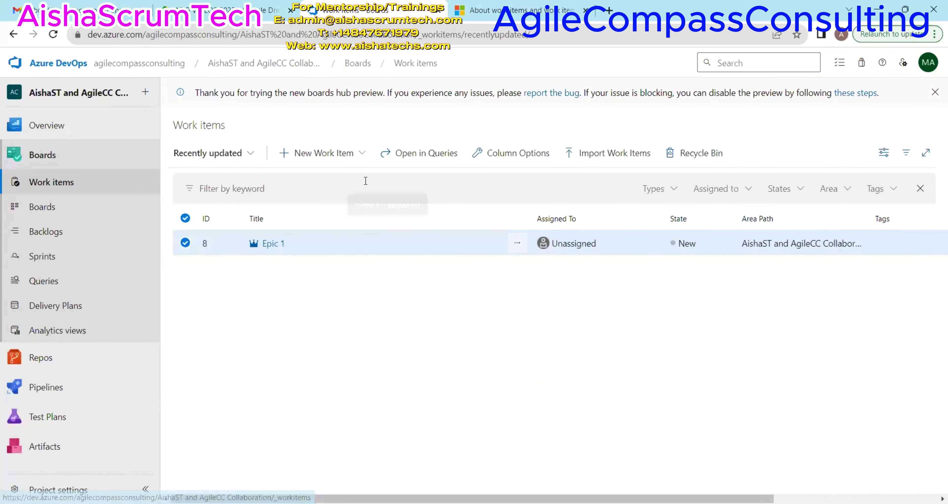
left_click(362, 153)
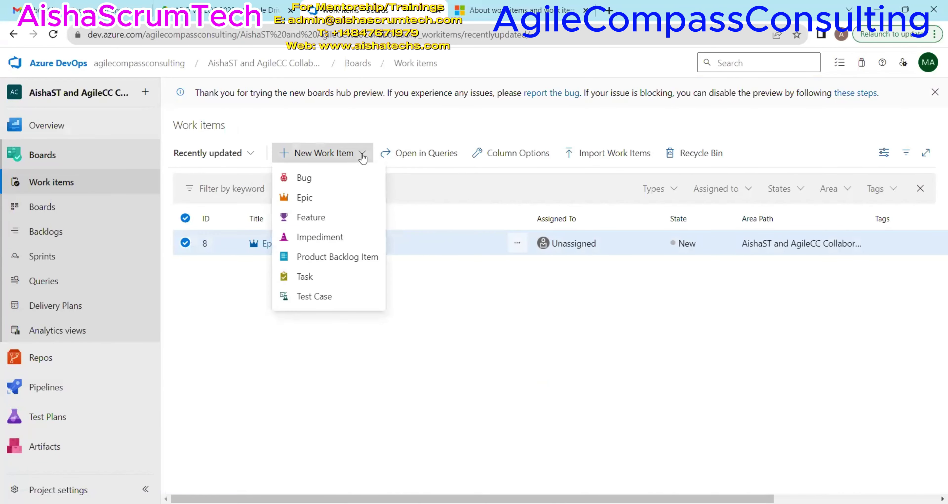
left_click(311, 259)
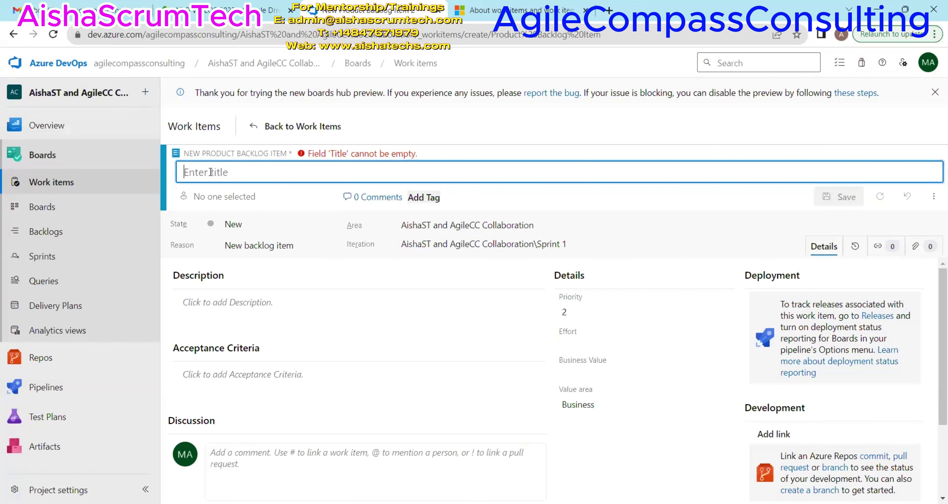
type("User Story 1")
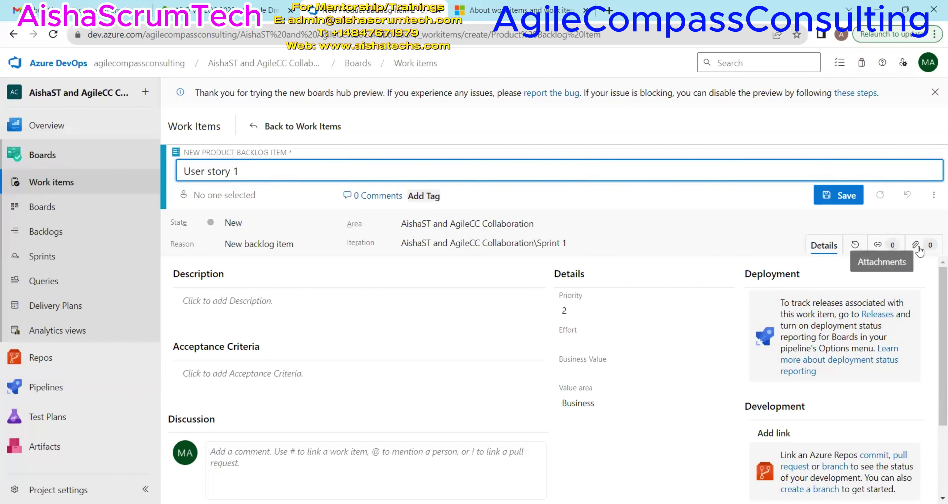
Step: Tag the backlog item with "Tech" and "Expedited", and save it
left_click(434, 198)
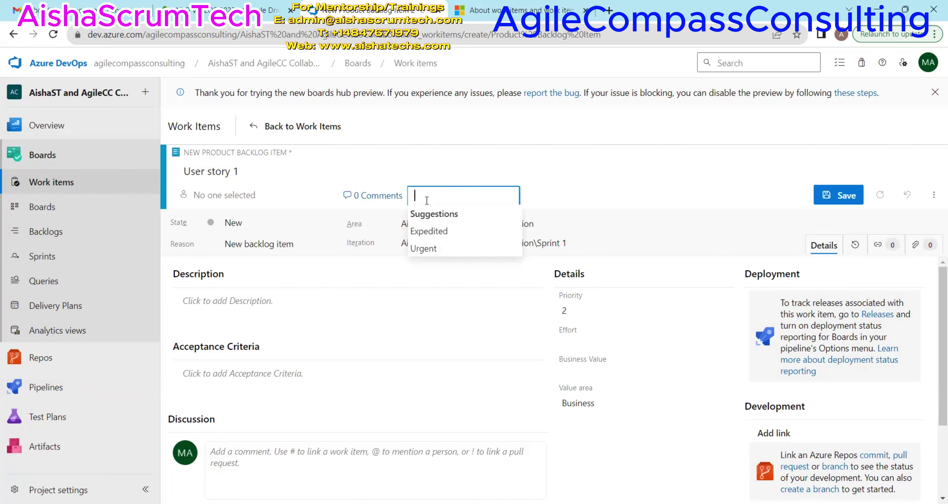
type("Tech")
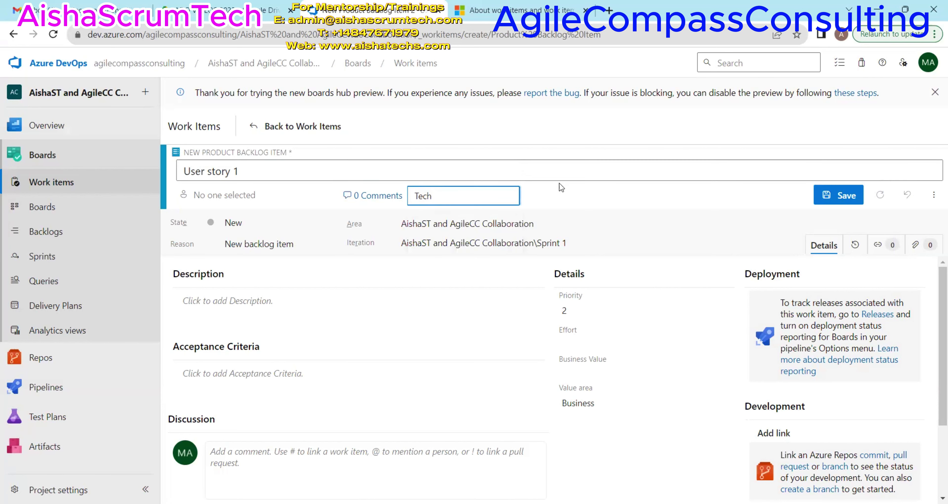
key("Return")
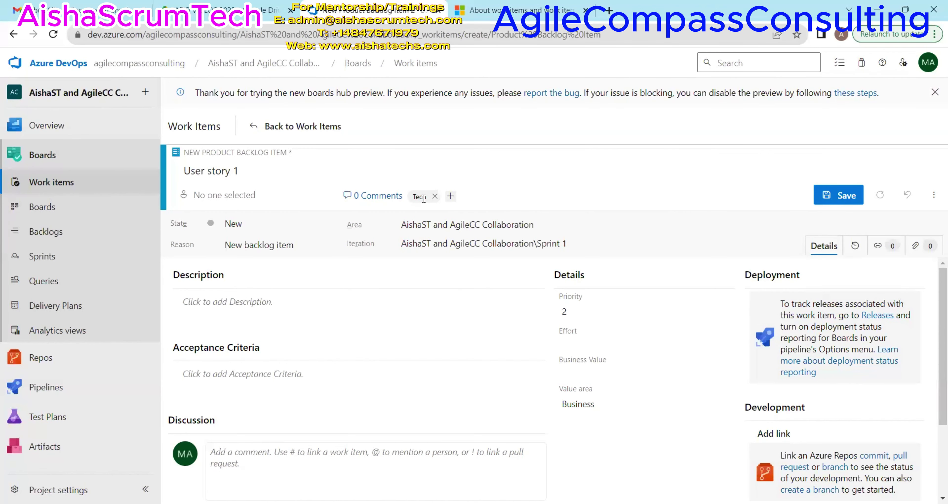
left_click(450, 195)
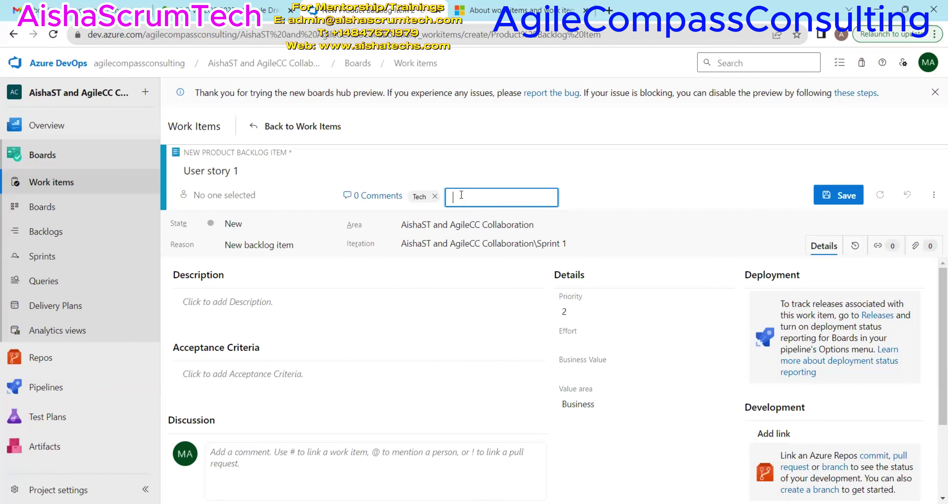
type("exp")
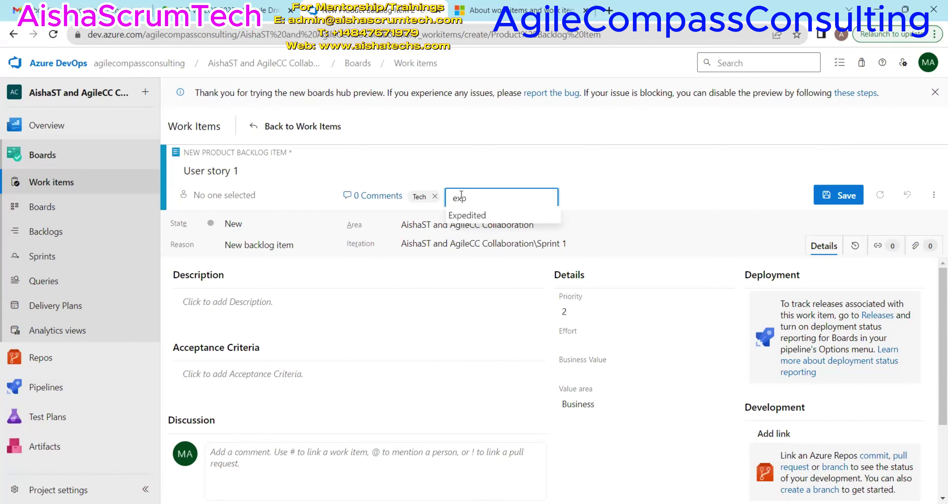
type("e")
left_click(477, 220)
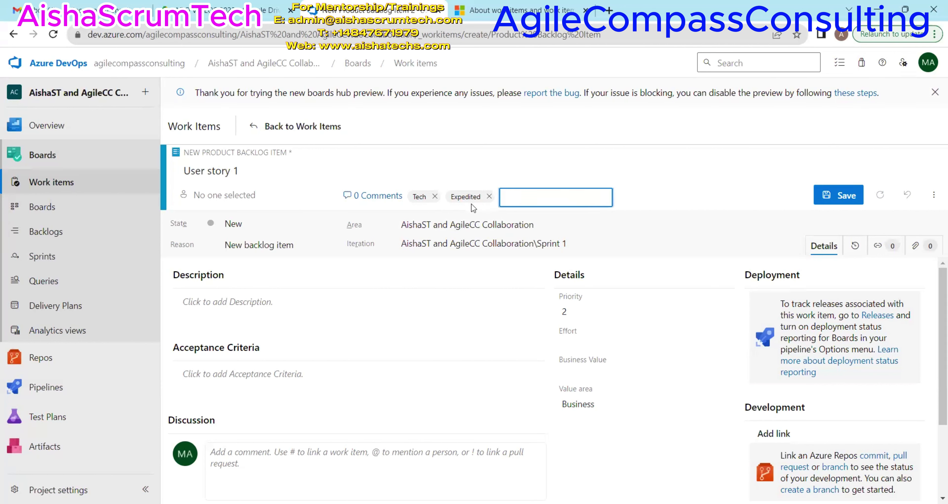
left_click(661, 195)
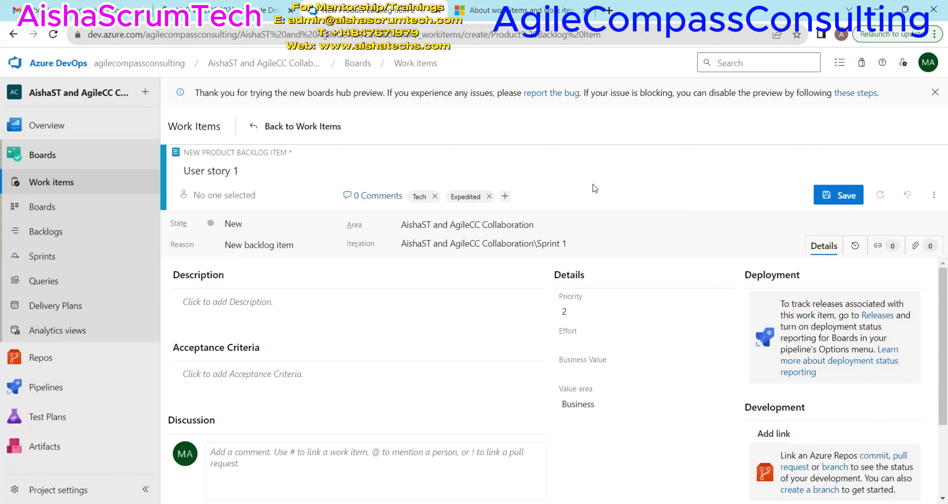
left_click(838, 192)
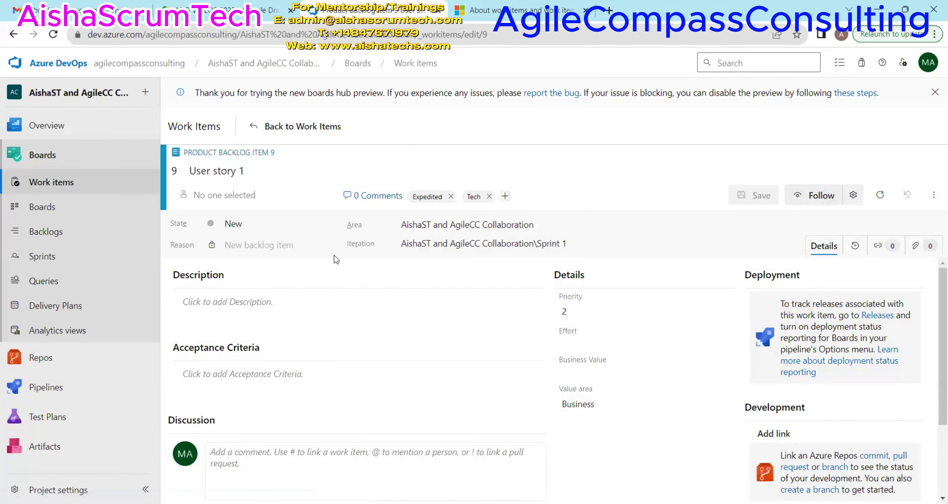
Step: Check the work items list and the available work item types, and open the team's board of backlog items
left_click(56, 183)
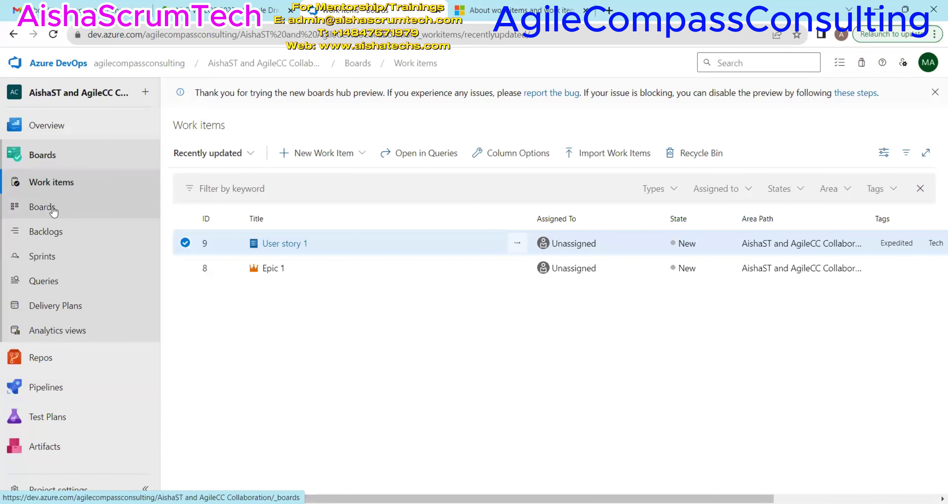
left_click(361, 158)
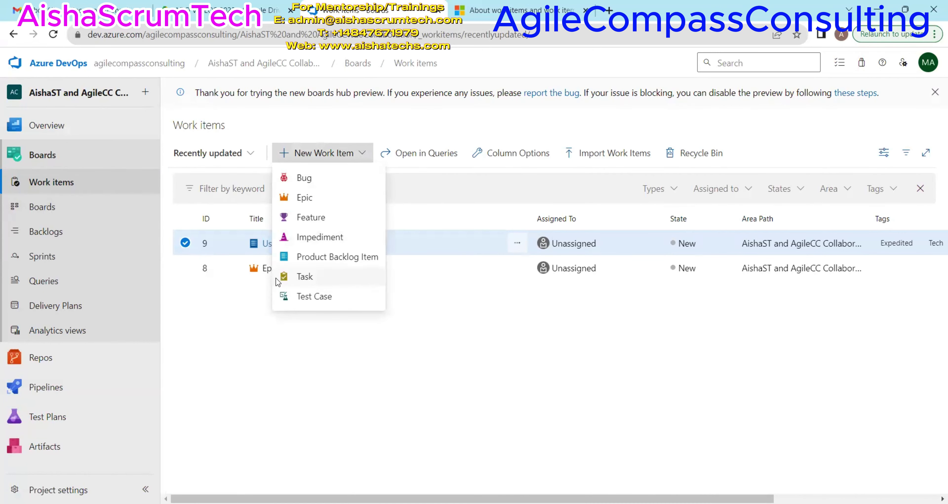
left_click(230, 310)
left_click(230, 310)
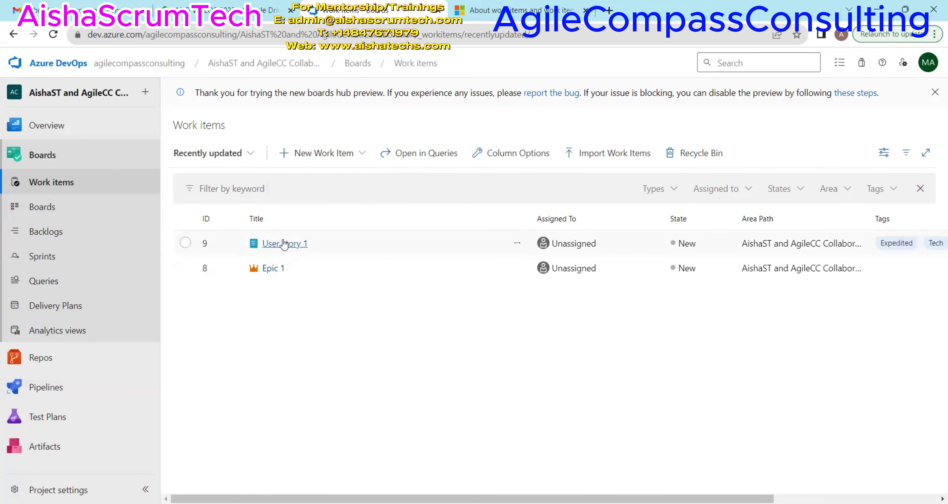
left_click(43, 207)
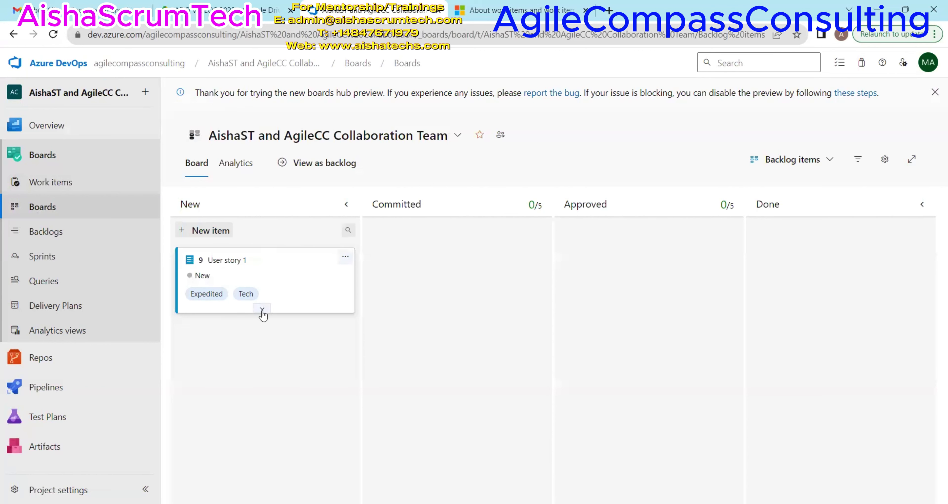
Step: Add two tasks, "Task 1" and "Task 2", to the User story 1 card on the board
left_click(262, 310)
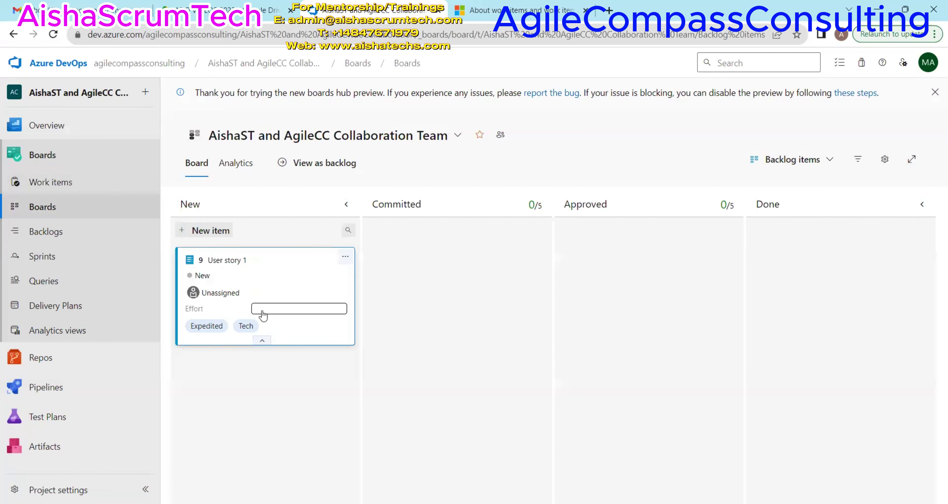
left_click(345, 257)
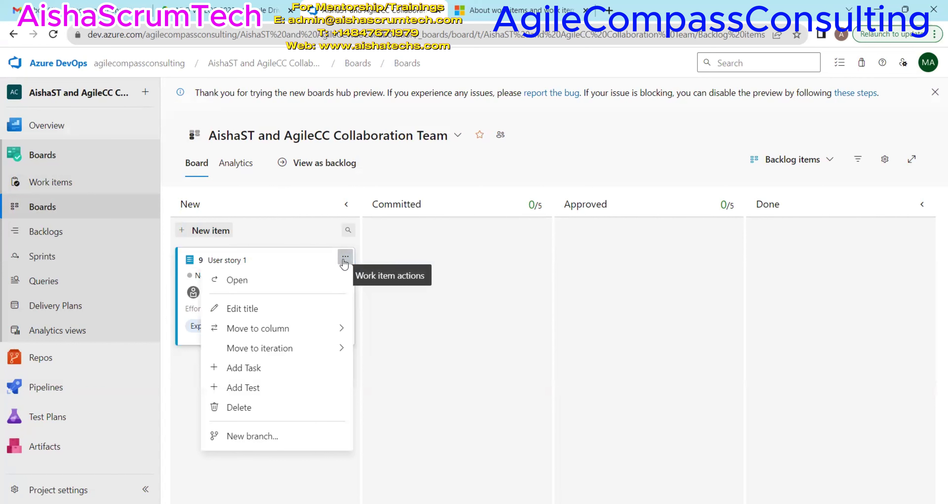
left_click(244, 368)
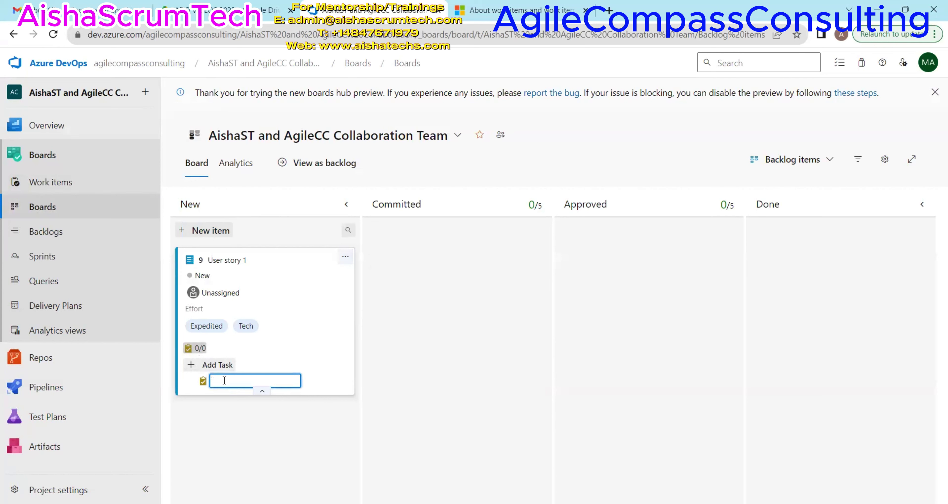
type("Task 1")
left_click(297, 415)
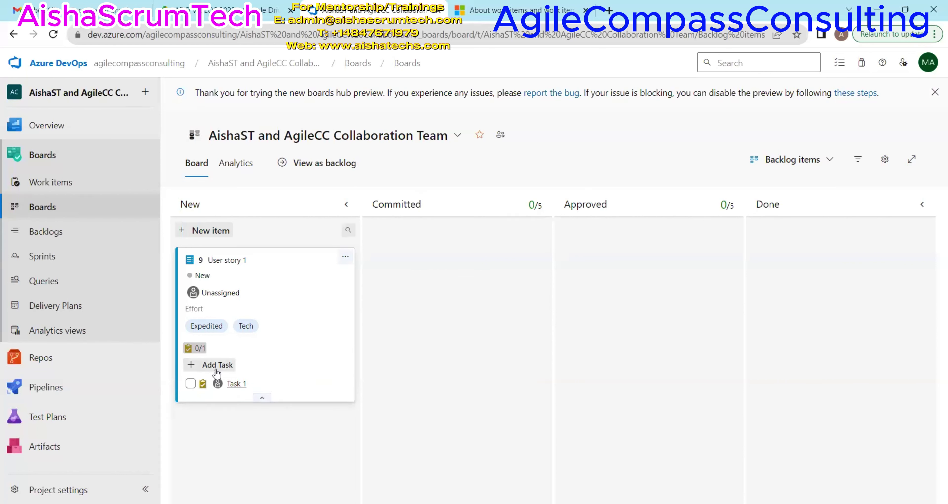
left_click(210, 366)
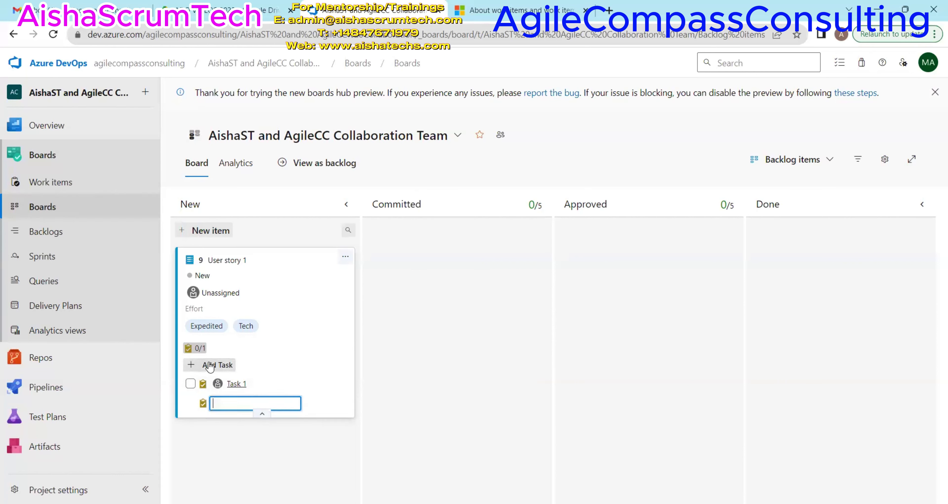
type("ask")
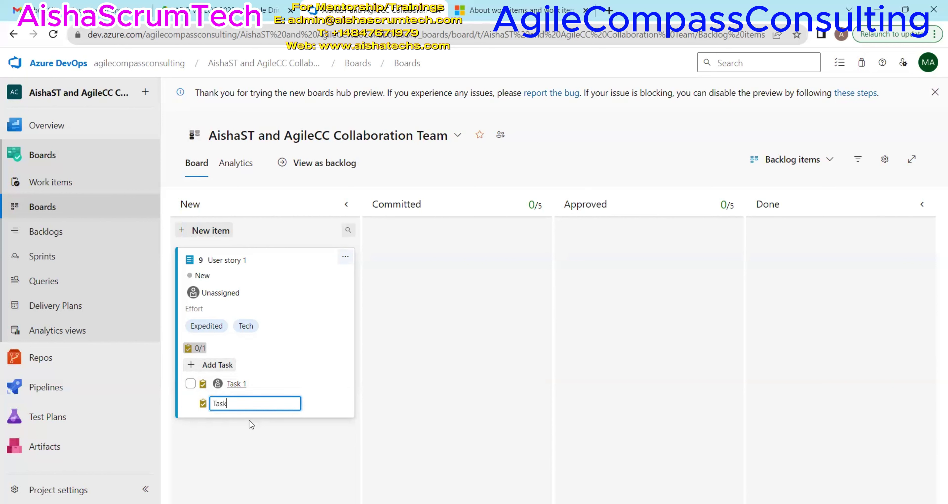
type(" 2")
key("Return")
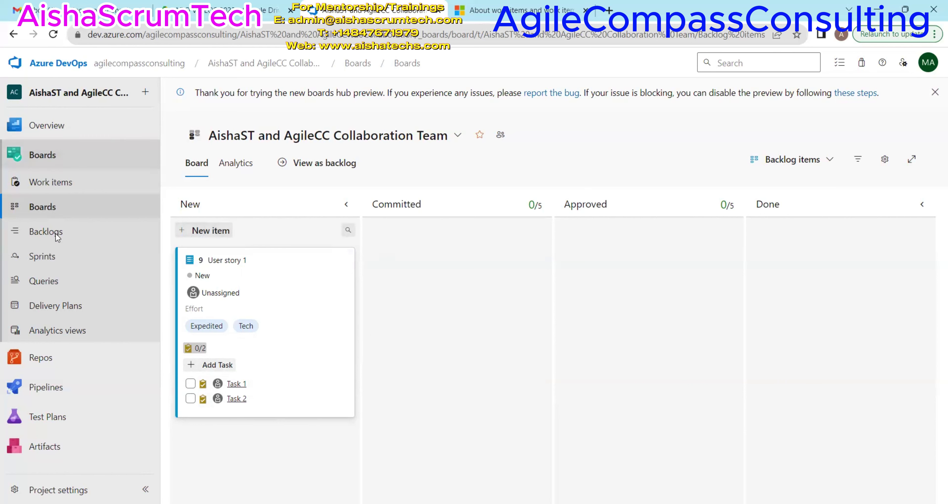
Step: Add a new Product Backlog Item titled "User story 2" to the board's New column
left_click(210, 231)
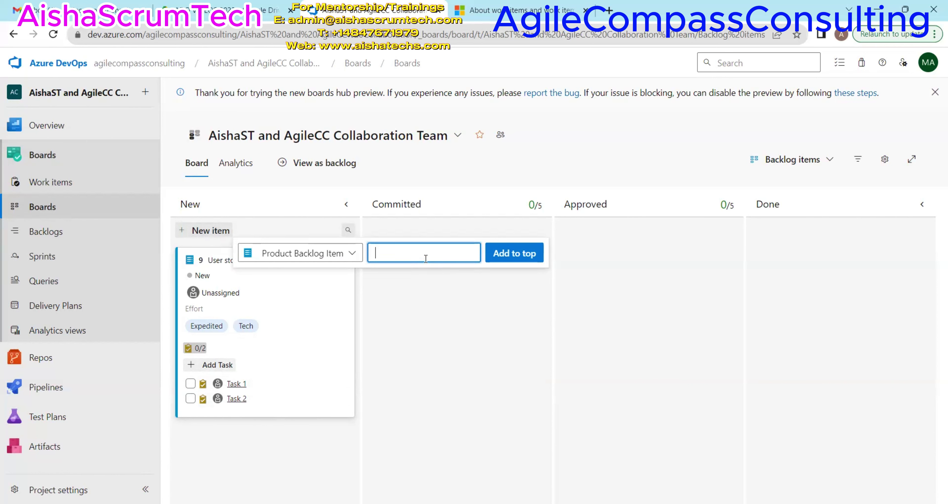
type("User story 2")
left_click(532, 253)
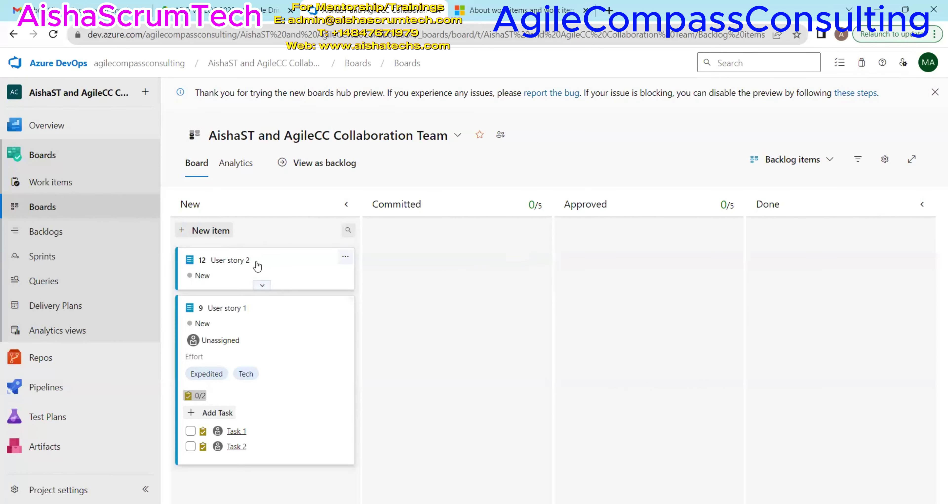
Step: Expand the User story 2 card and review its available work item actions, including moving it to another column or iteration
left_click(261, 286)
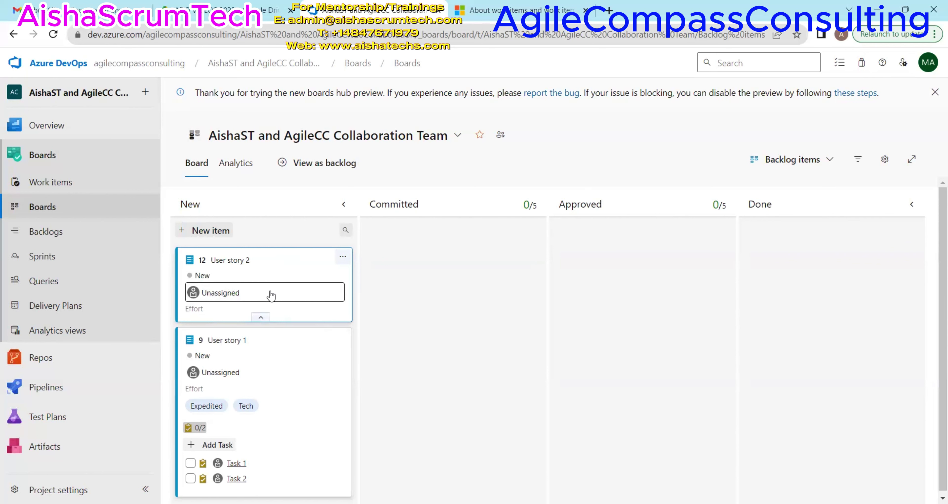
left_click(342, 257)
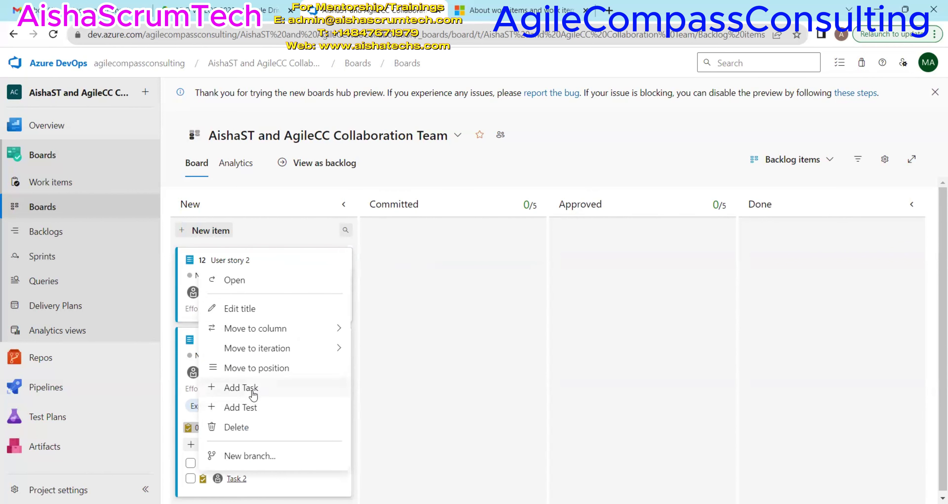
mouse_move(257, 334)
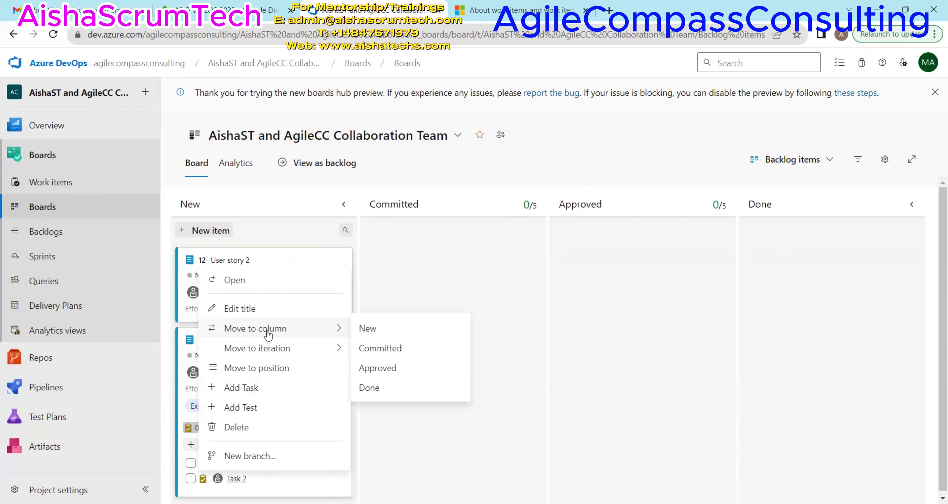
mouse_move(245, 352)
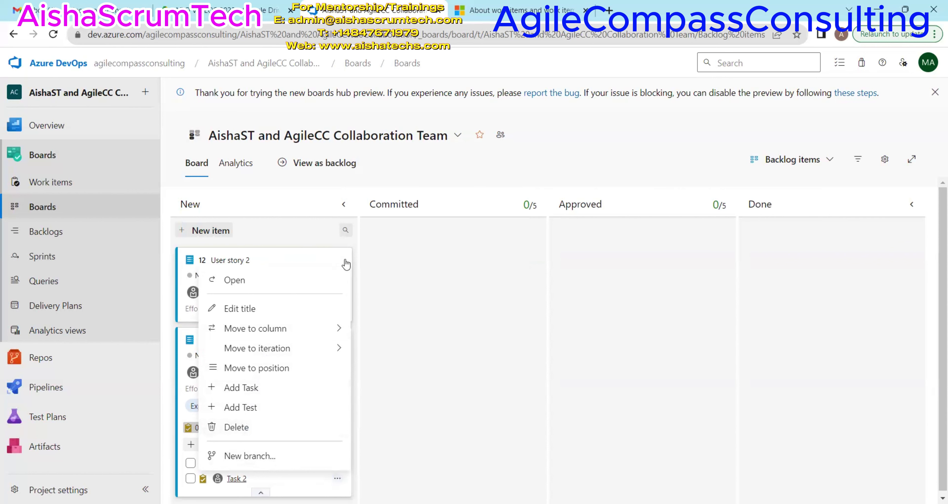
left_click(394, 276)
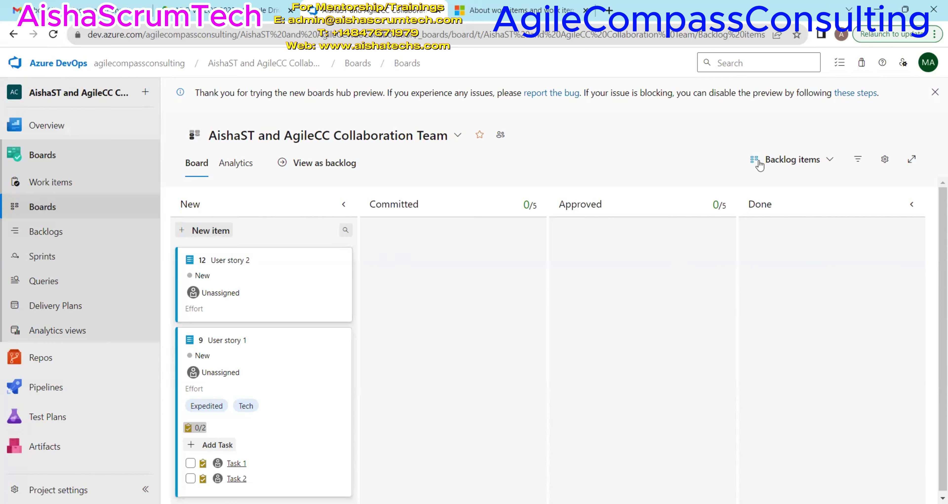
Step: Add a column to the board through its settings and name it "Blocked"
left_click(884, 159)
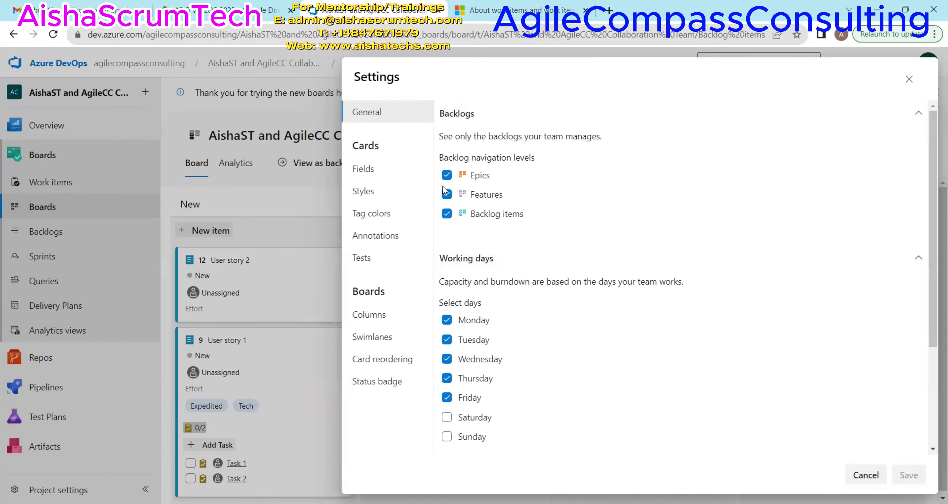
left_click(379, 319)
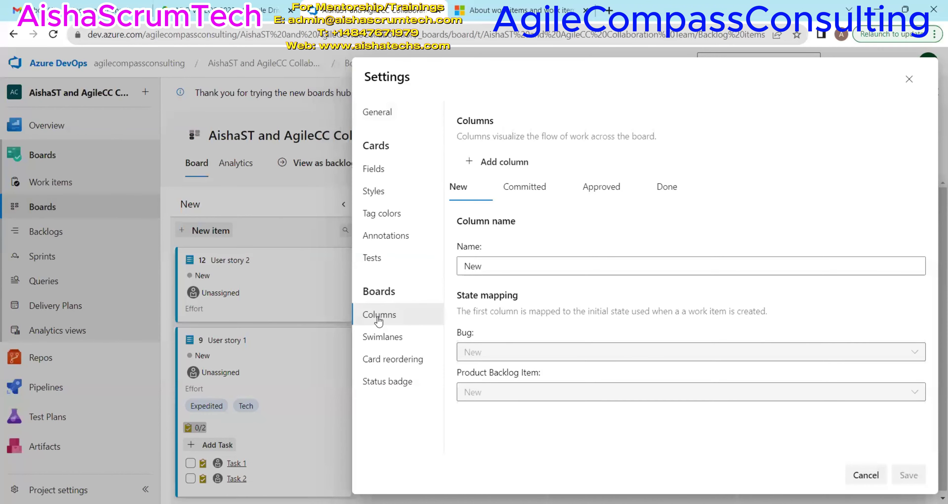
mouse_move(463, 193)
mouse_move(549, 195)
mouse_move(663, 194)
left_click(499, 165)
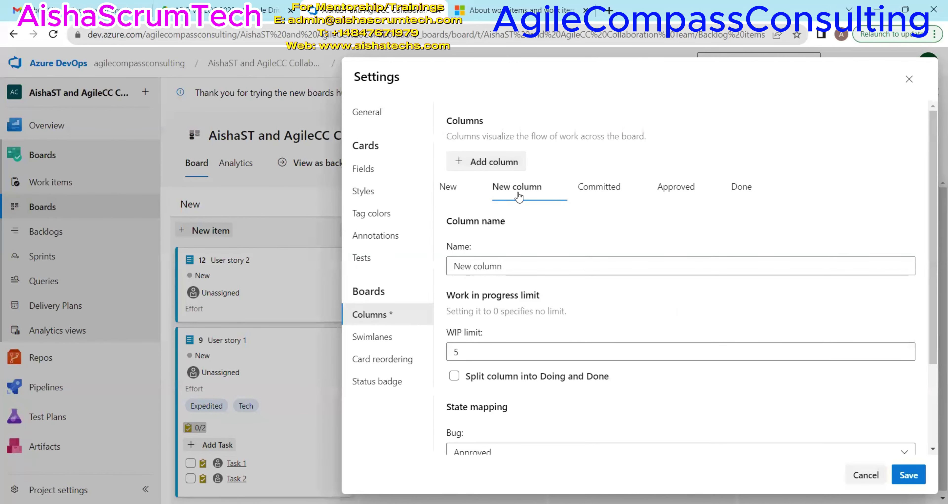
left_click(512, 265)
key("ctrl+a")
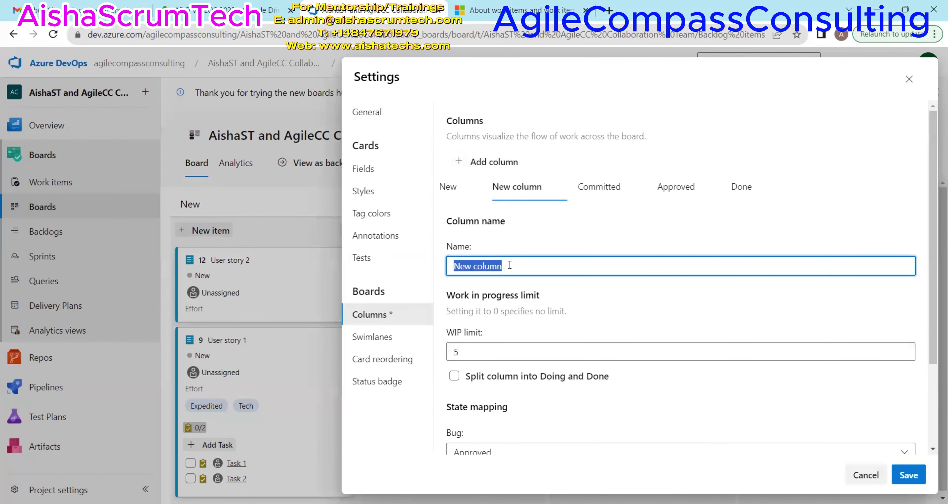
type("Blocked")
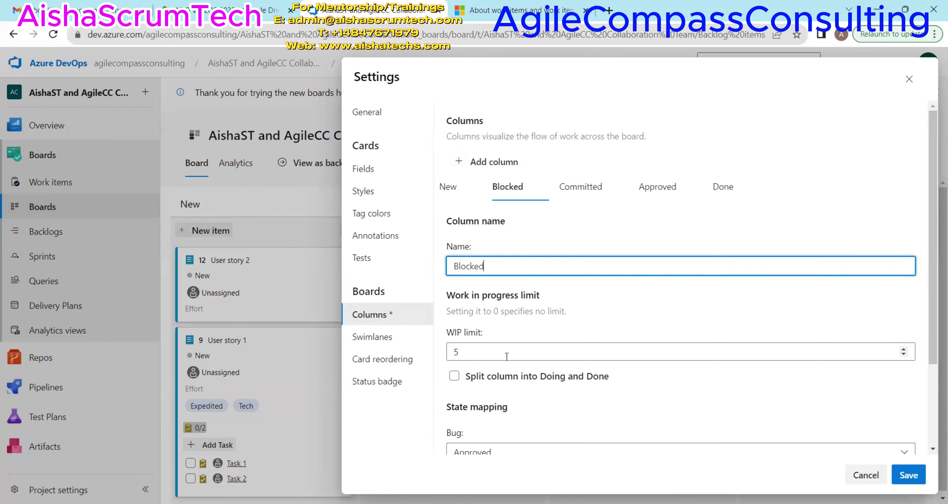
Step: Check the Blocked column's WIP limit, state mapping and definition of done, and save the board settings
left_click(496, 354)
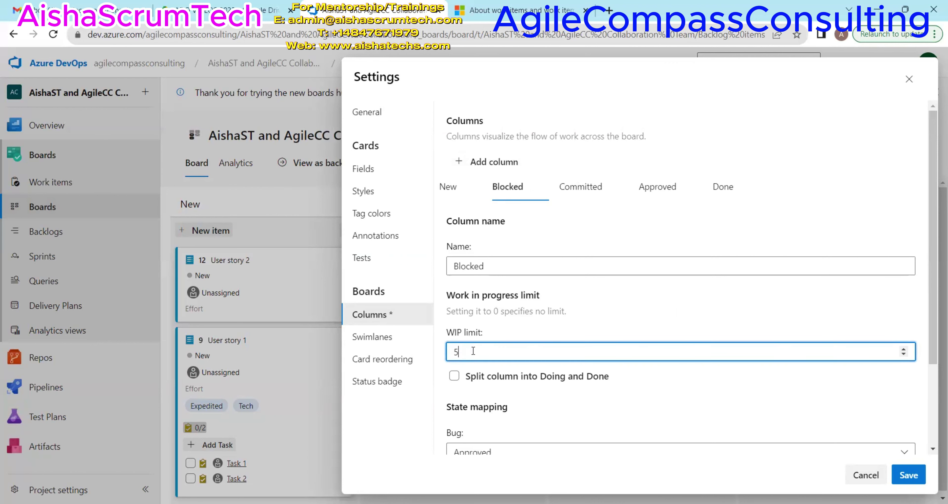
left_click_drag(934, 285, 934, 340)
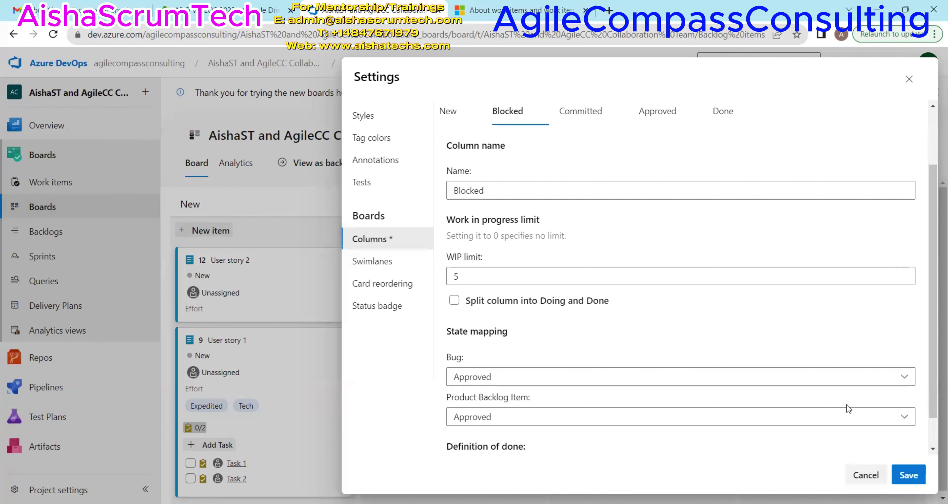
left_click_drag(934, 309, 934, 401)
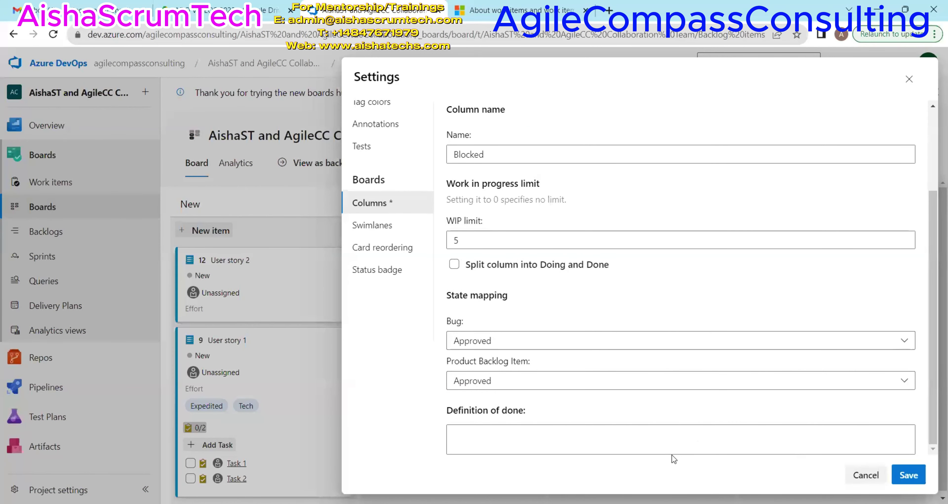
left_click(573, 442)
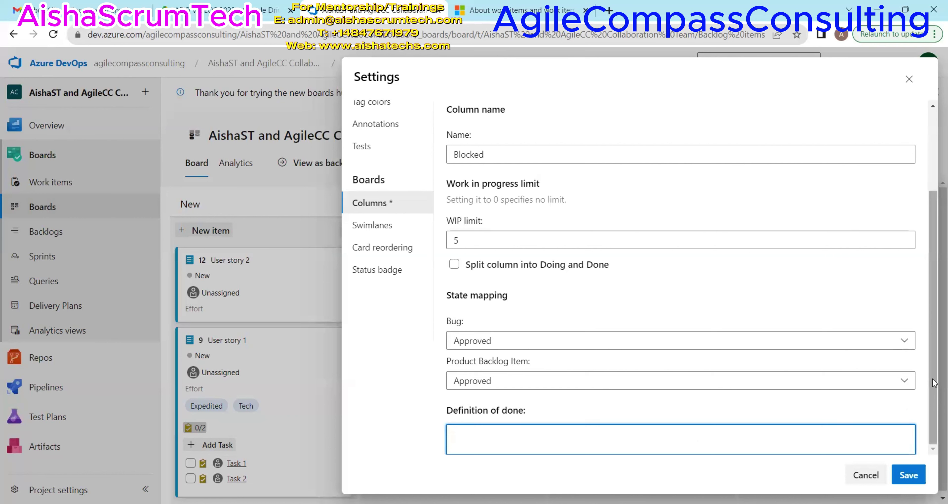
left_click_drag(933, 379, 934, 414)
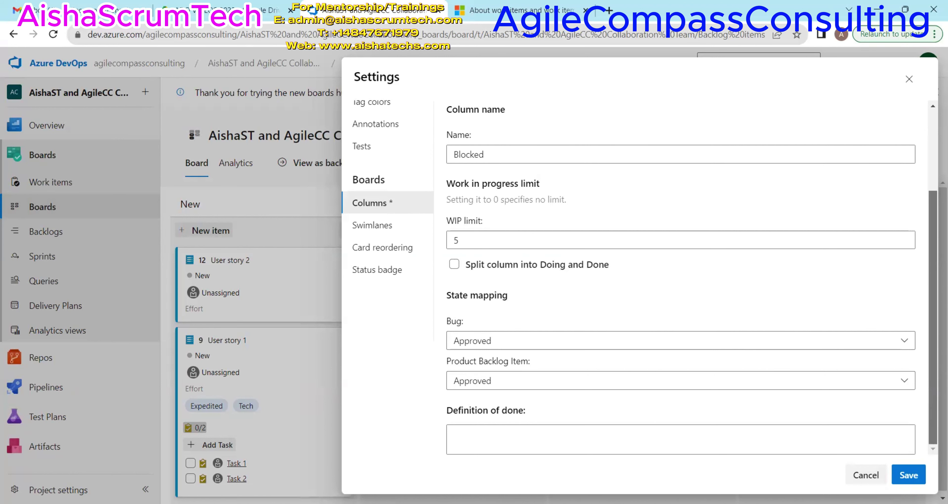
left_click(923, 477)
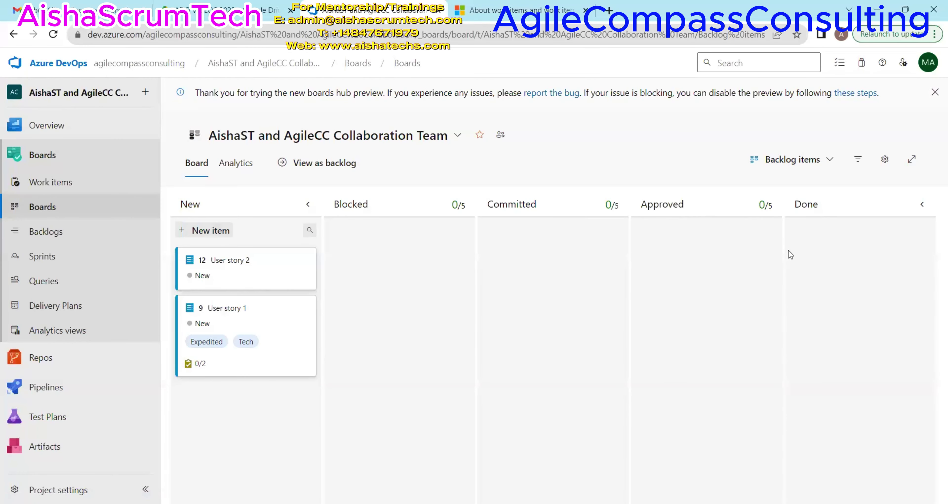
Step: Move the Committed column ahead of Blocked in the board settings, save the change and refresh the board
left_click(886, 161)
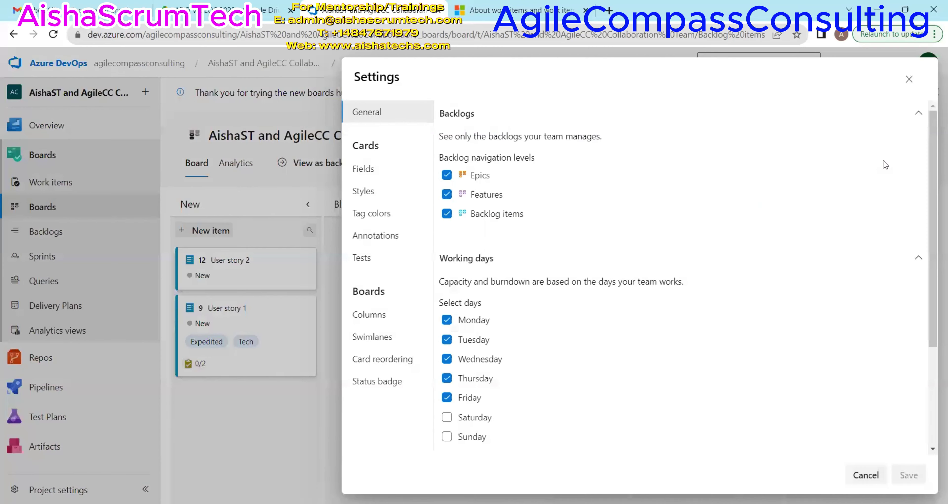
left_click(375, 318)
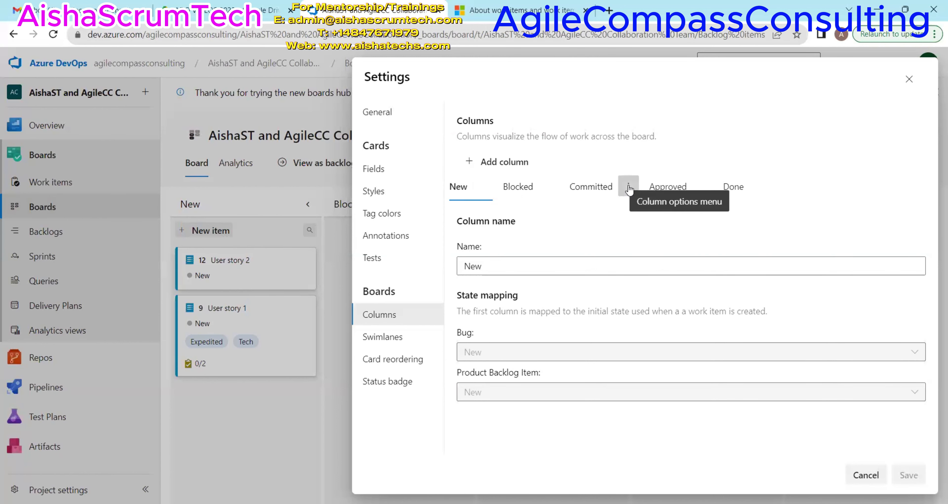
left_click(629, 189)
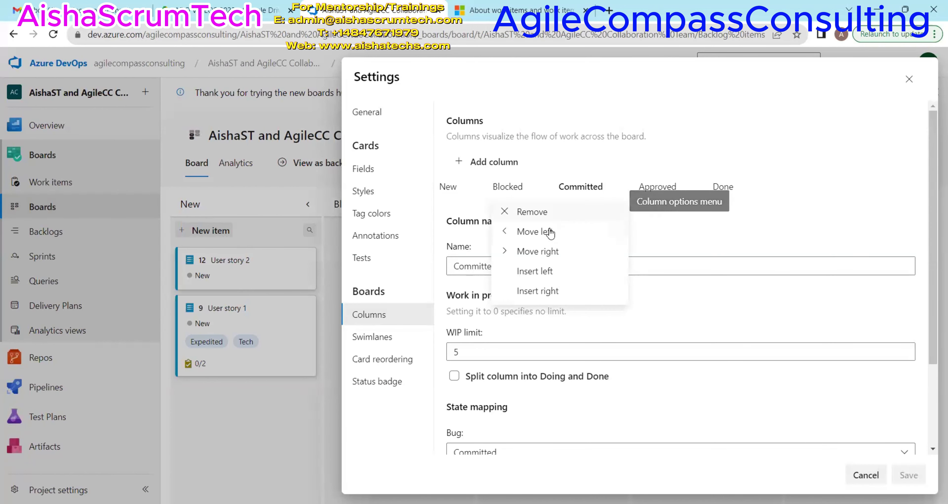
left_click(533, 238)
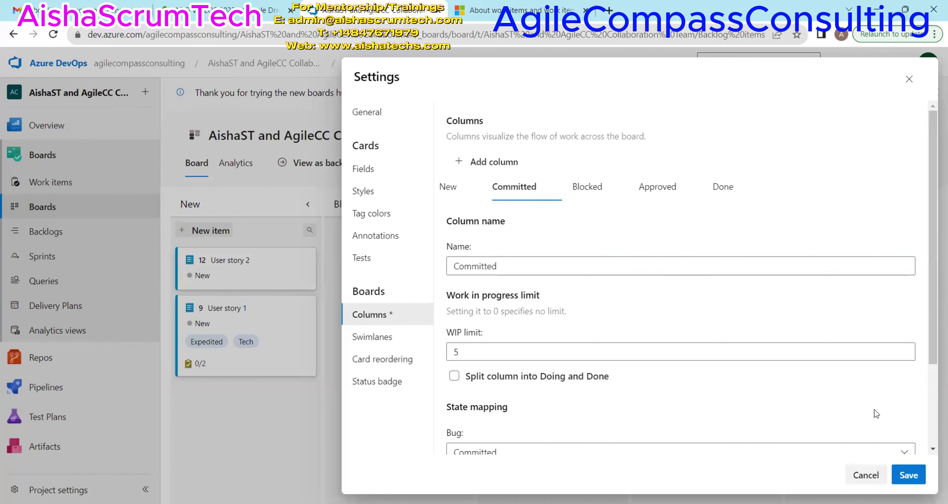
left_click(908, 475)
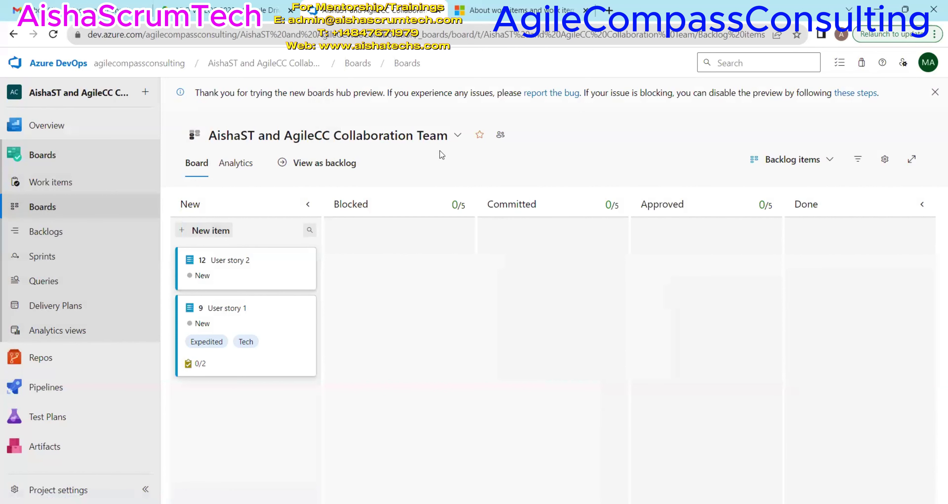
left_click(53, 35)
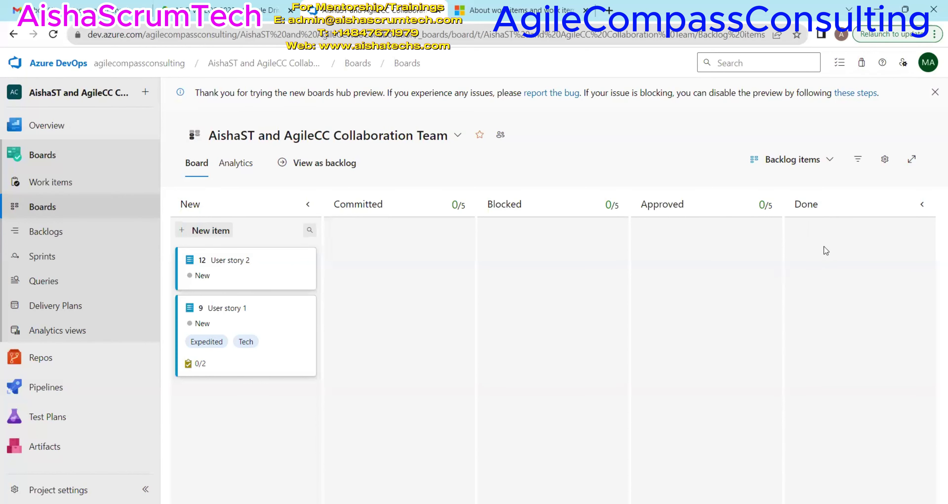
Step: Add a red tag color for the Expedited tag in the board settings and save it
left_click(880, 168)
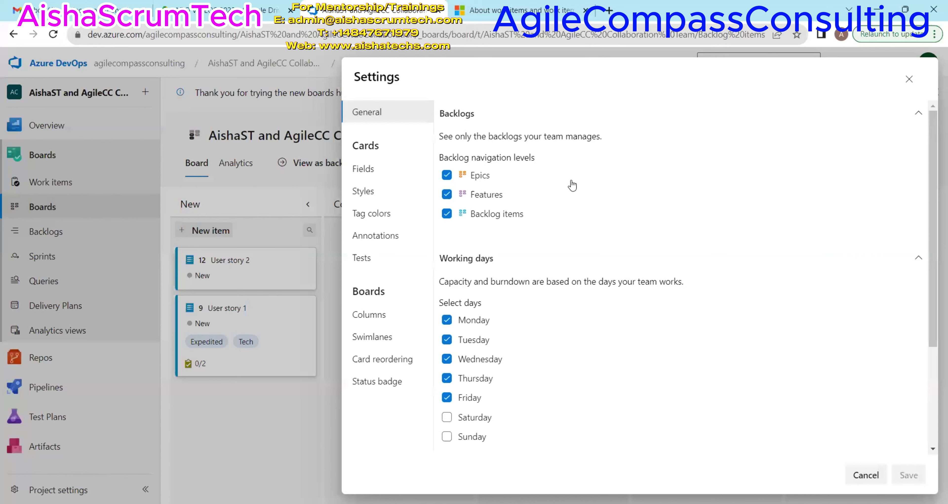
left_click(377, 217)
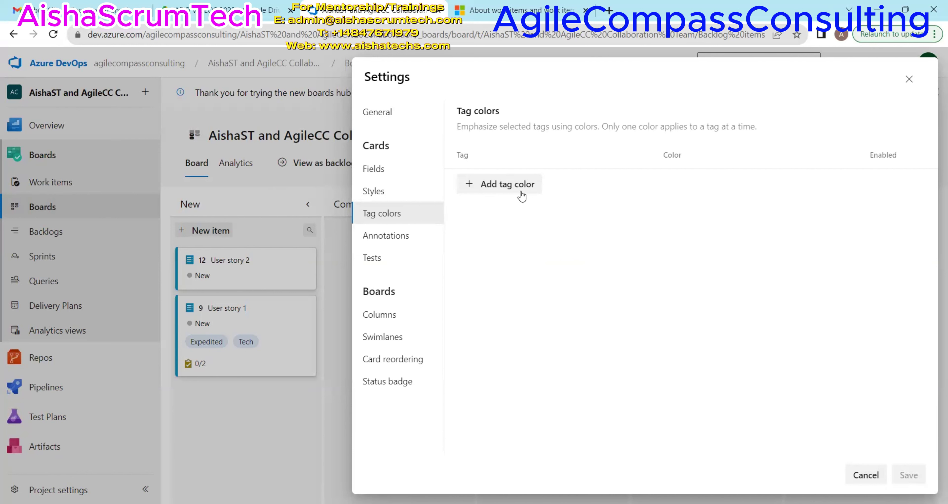
left_click(505, 188)
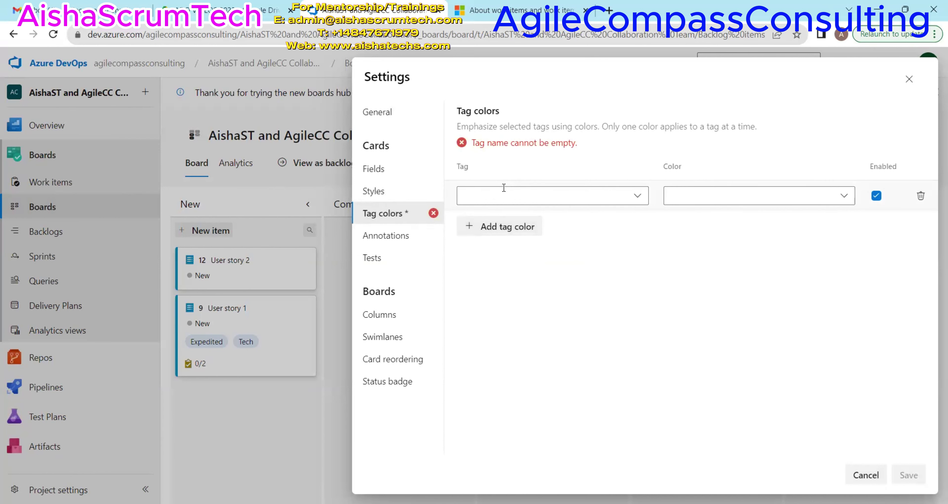
left_click(637, 199)
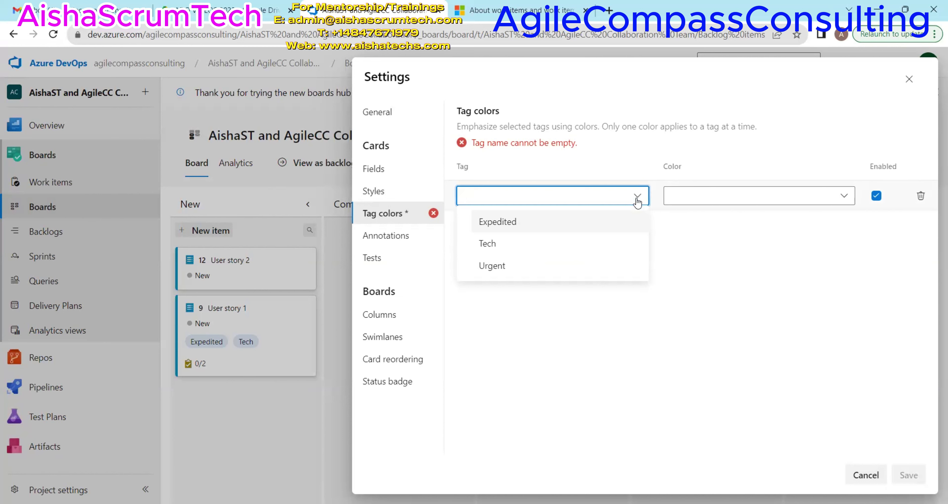
left_click(497, 226)
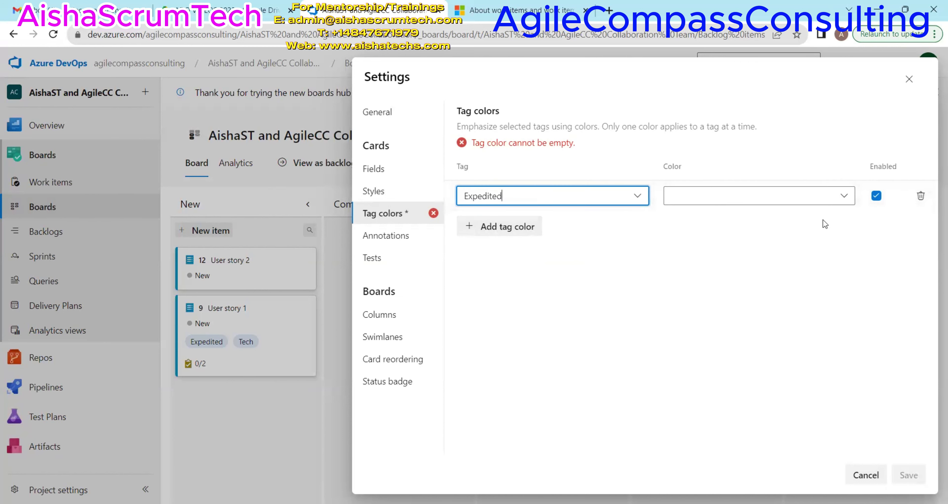
left_click(844, 203)
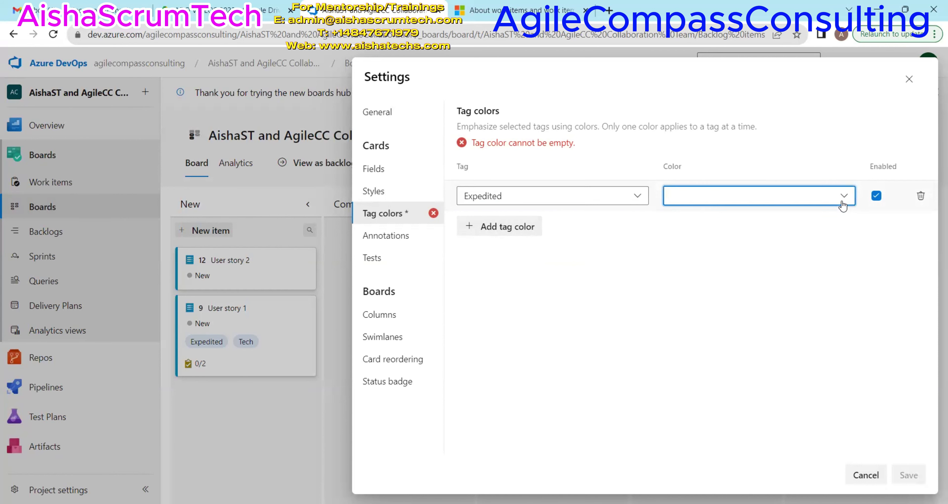
left_click(846, 198)
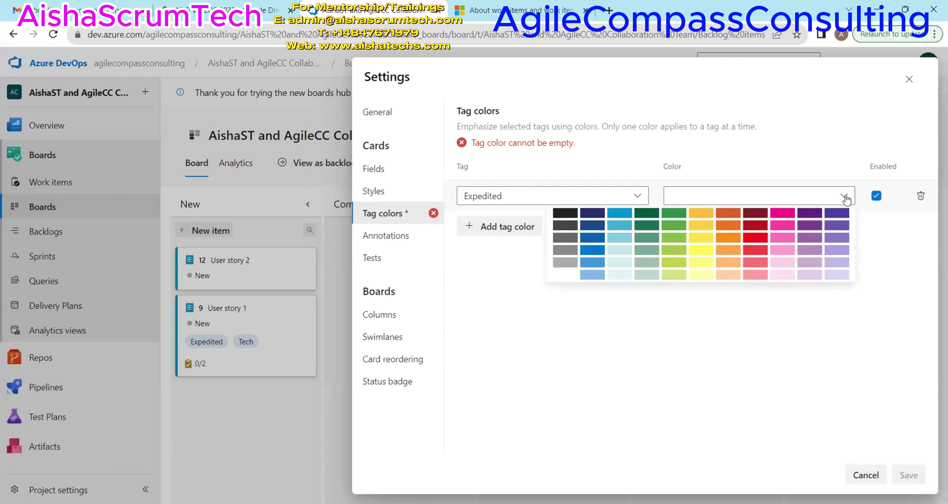
left_click(754, 253)
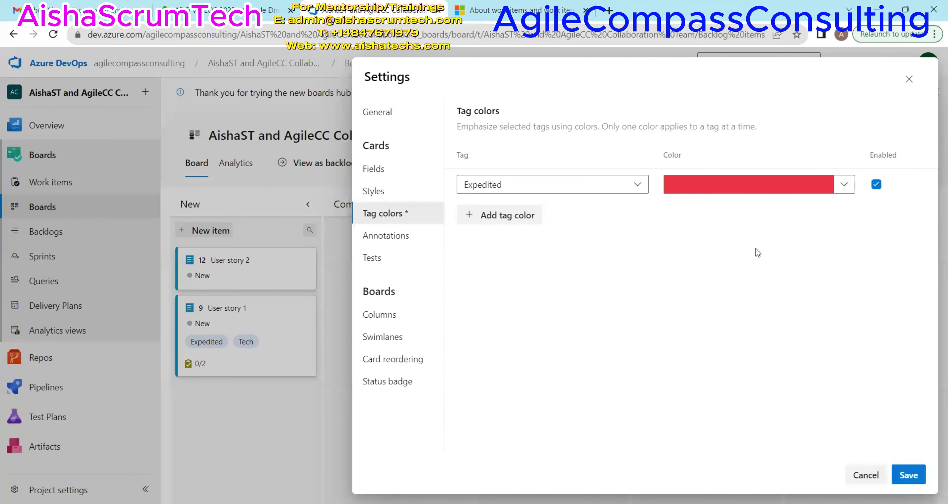
left_click(909, 475)
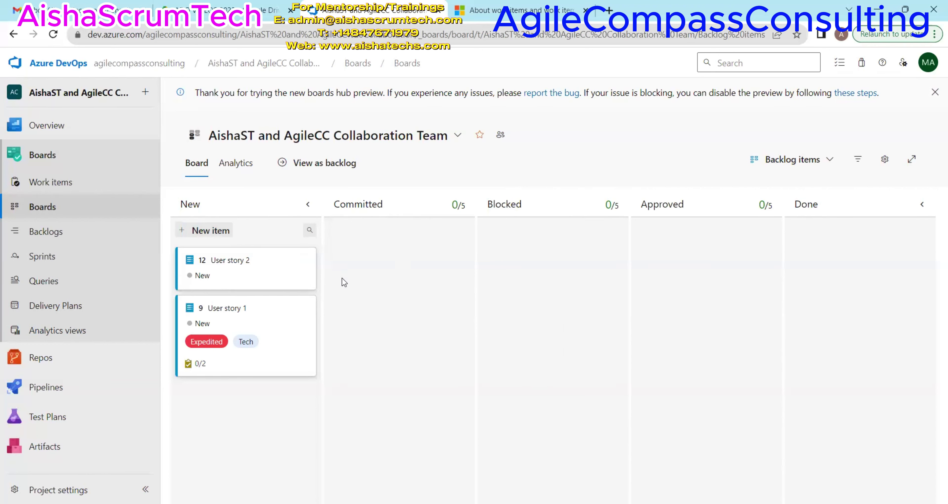
Step: Move the User story 2 card from New to Committed and on to the Blocked column
left_click_drag(282, 275, 434, 265)
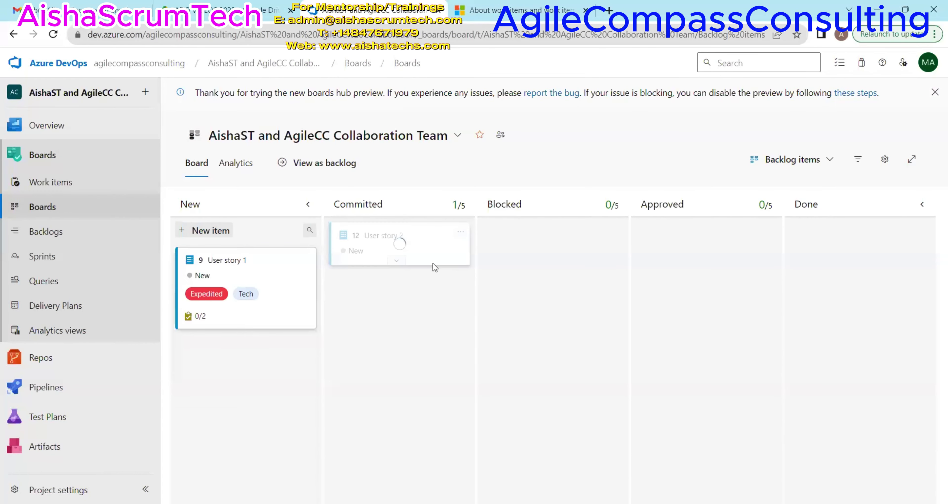
left_click_drag(576, 248, 590, 248)
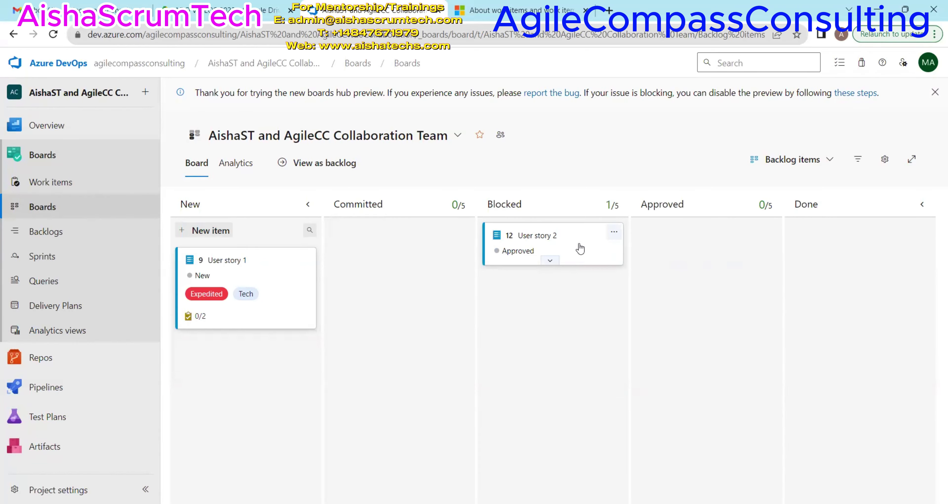
Step: Add a card styling rule named "Blocked" with a light yellow card color in the board settings
left_click(885, 159)
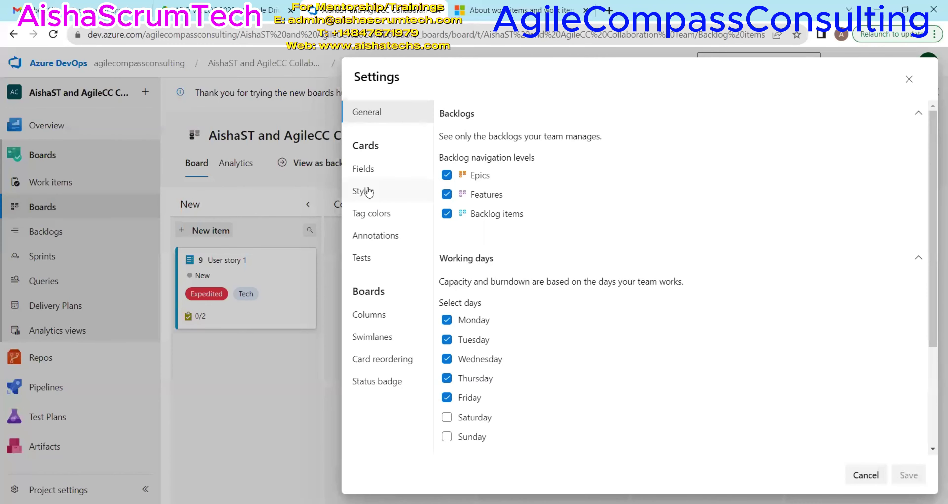
left_click(365, 194)
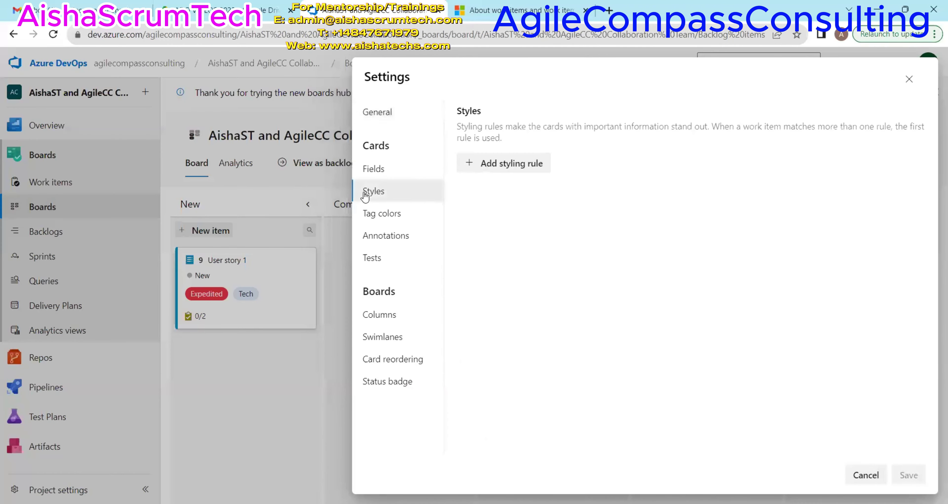
left_click(499, 169)
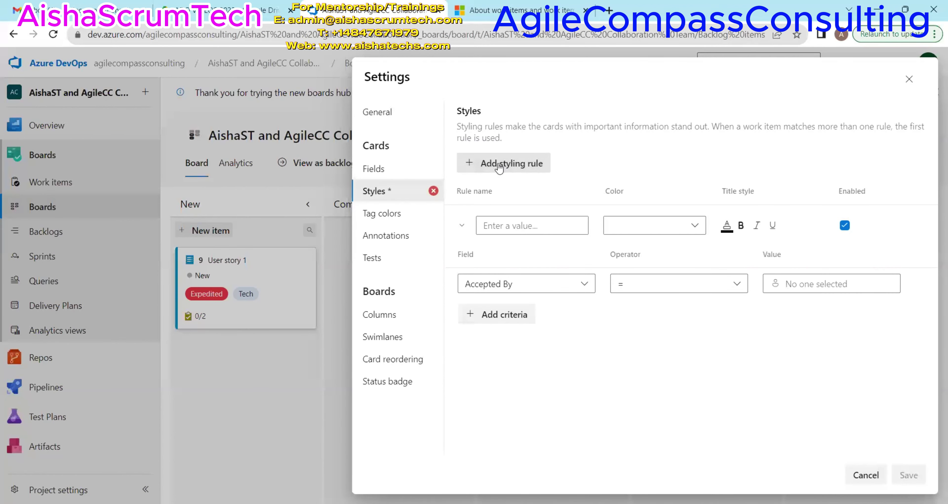
left_click(494, 227)
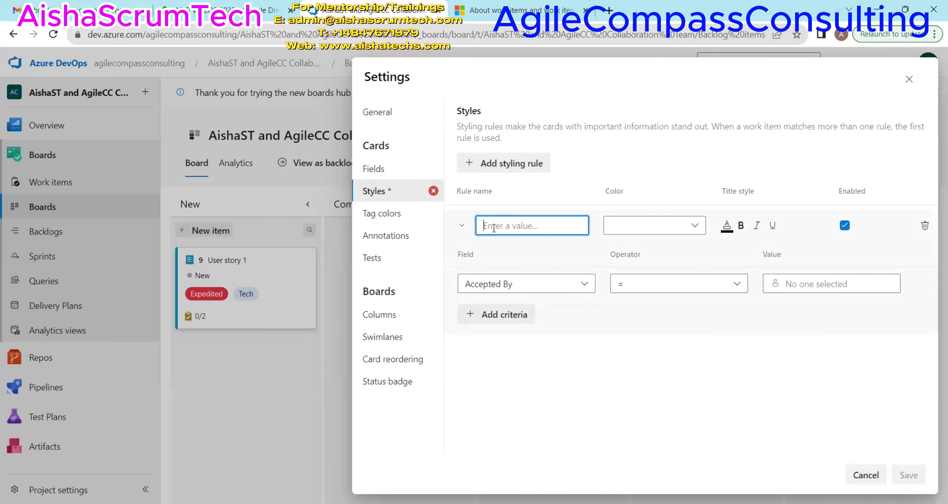
type("Blocked")
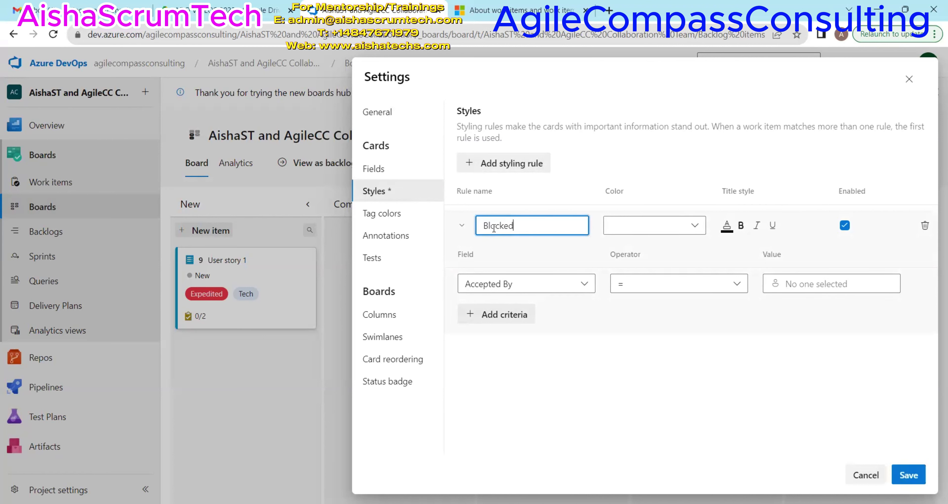
left_click(692, 229)
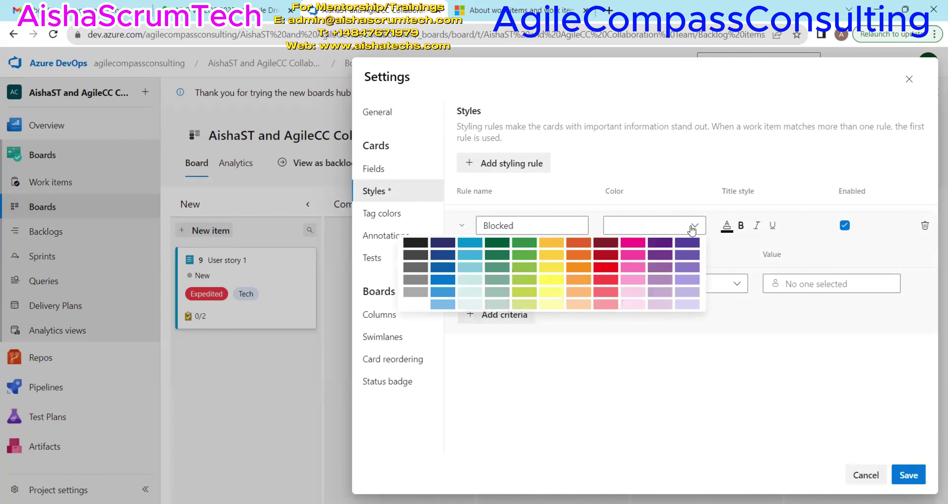
left_click(550, 293)
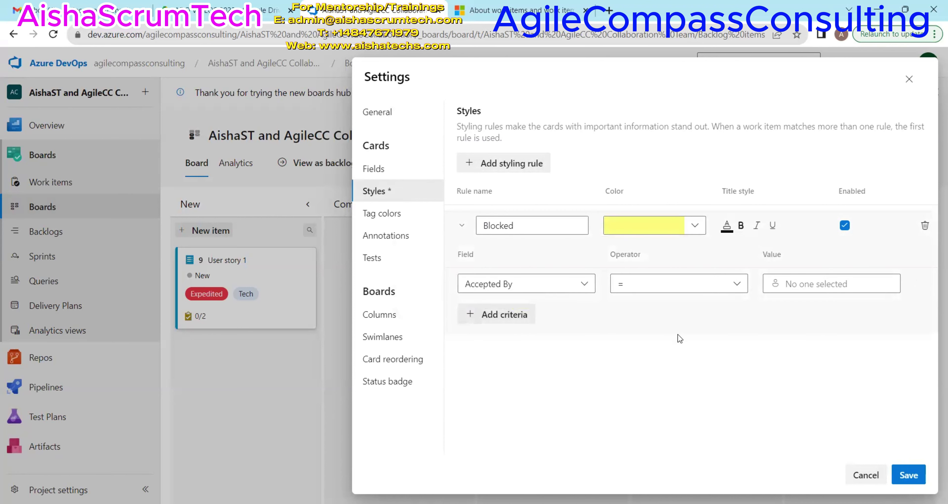
Step: Set the Blocked styling rule's criterion to Board Column = "blocked" and save the board settings
left_click(578, 284)
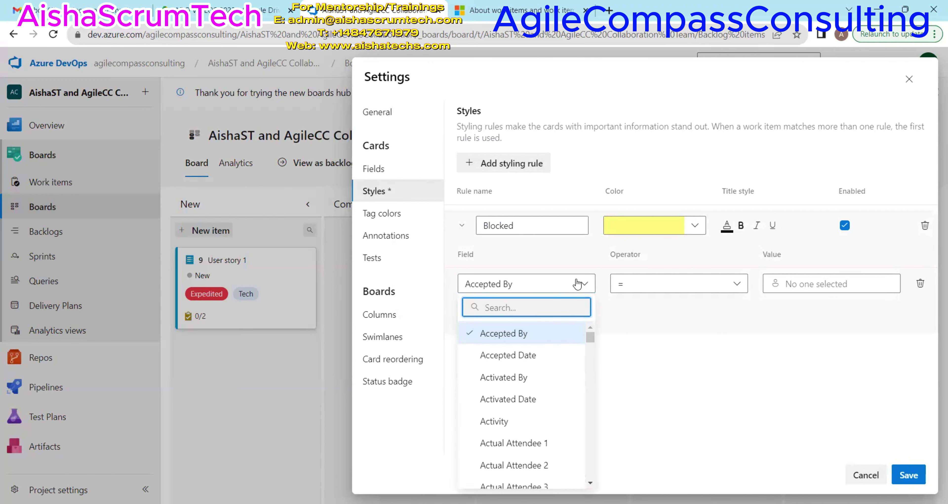
type("board")
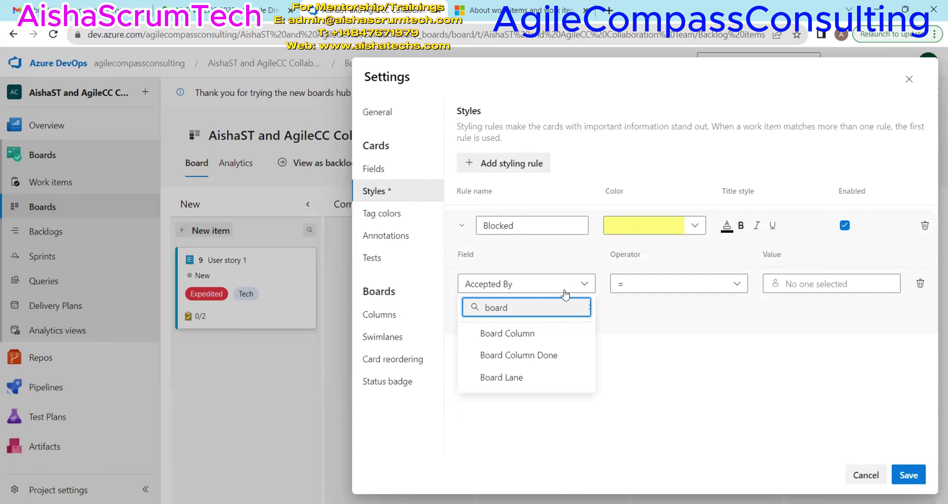
left_click(516, 334)
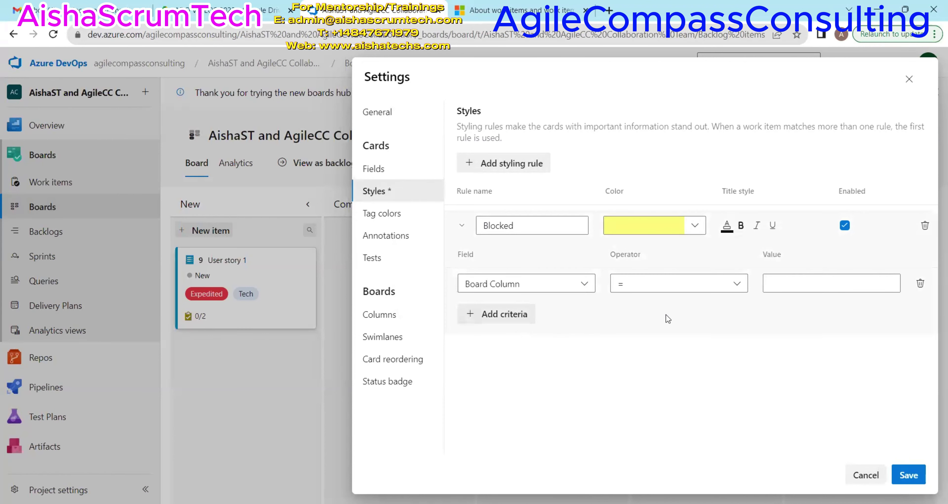
left_click(787, 285)
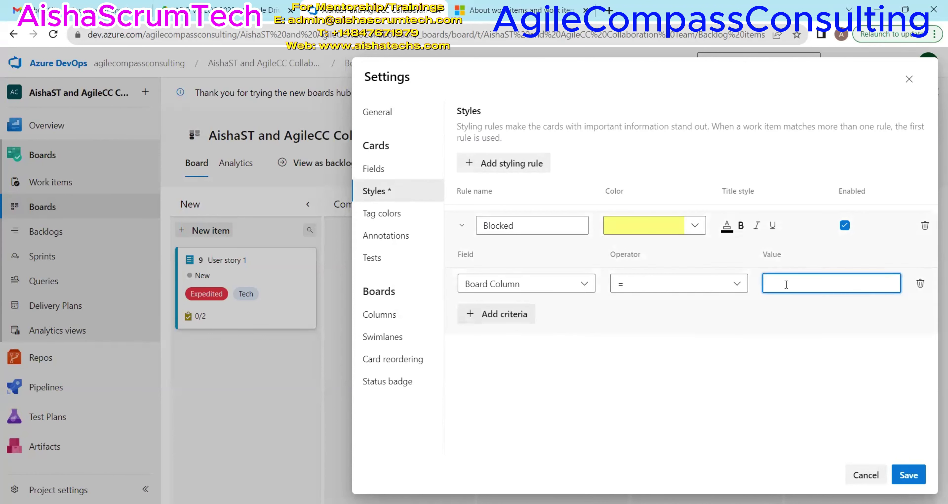
type("blocked")
left_click(800, 339)
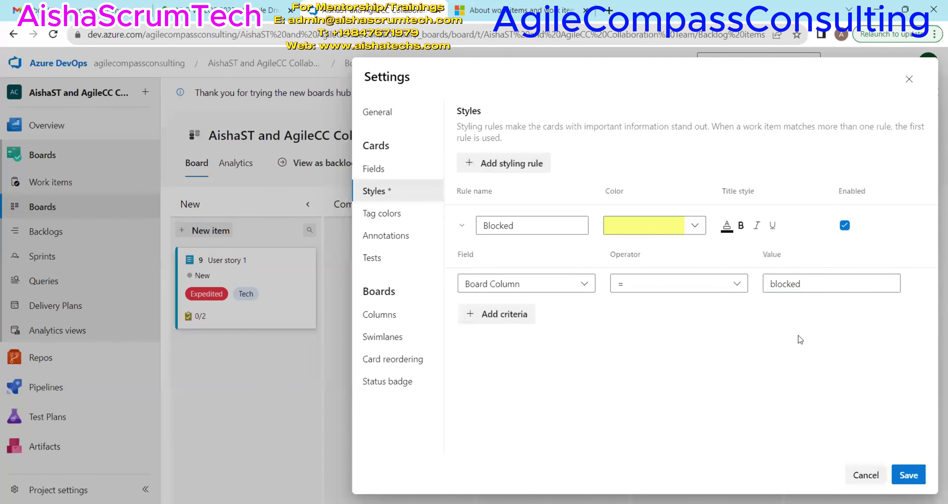
left_click(908, 476)
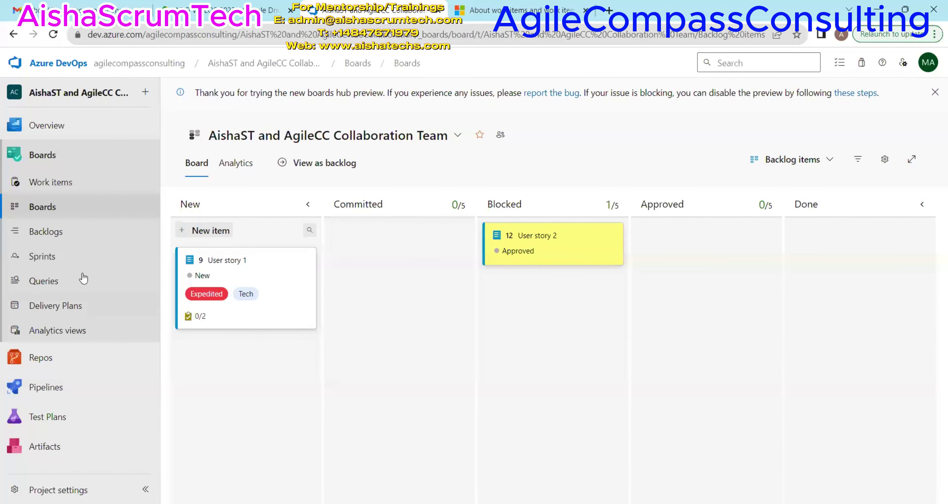
Step: View the team's backlog and the project's list of recently updated work items
left_click(44, 231)
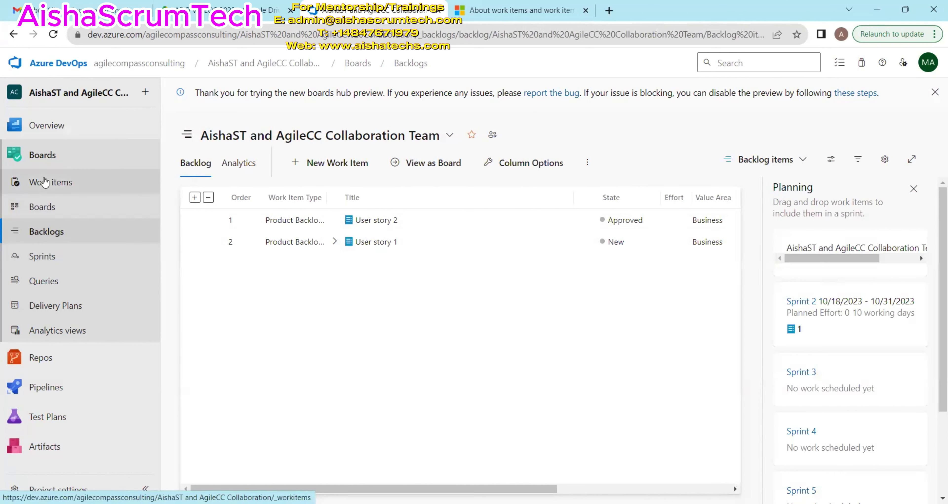
left_click(54, 182)
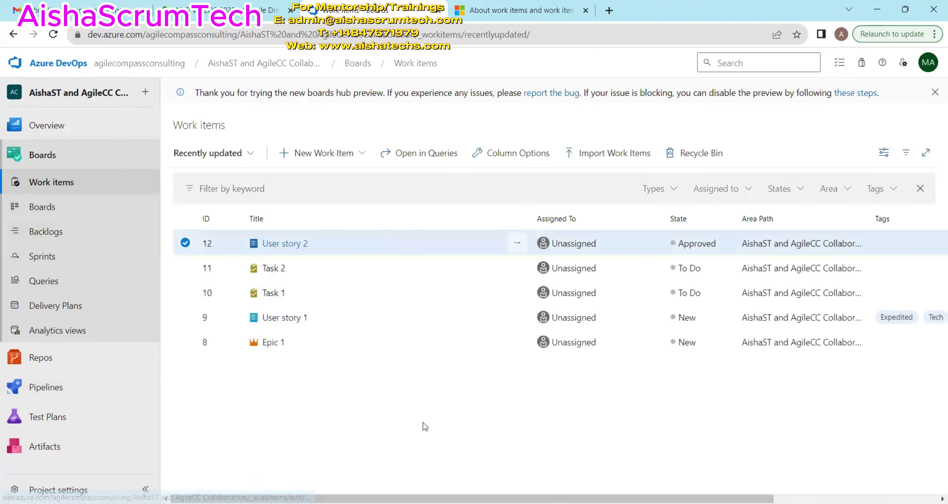